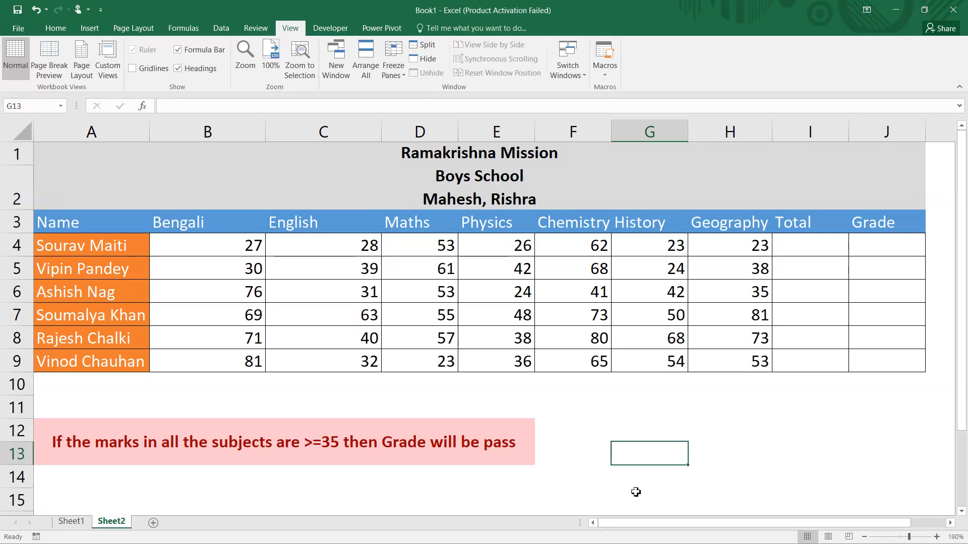
# Calculate each student's total marks in I4:I9 by summing the subject columns B to H with AutoSum
pyautogui.click(811, 249)
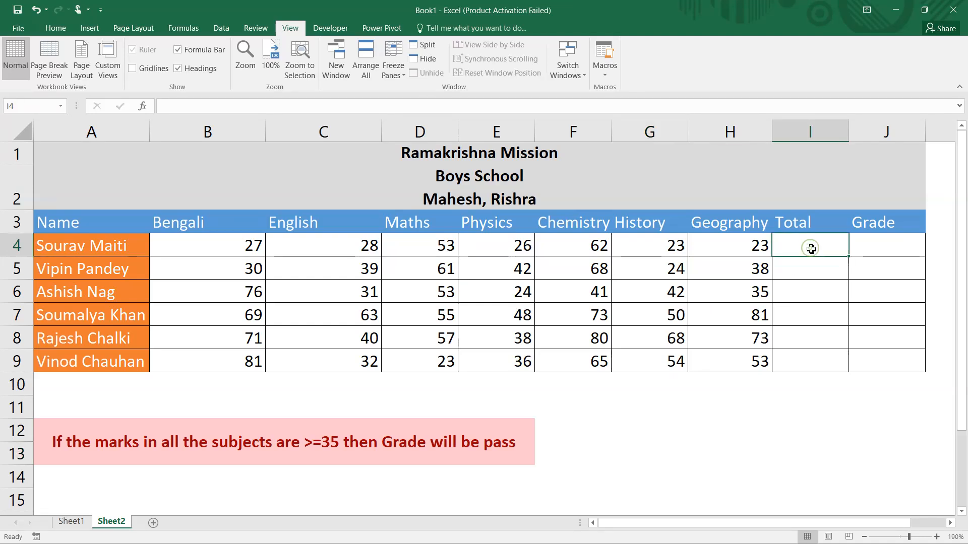
pyautogui.hotkey('alt', '=')
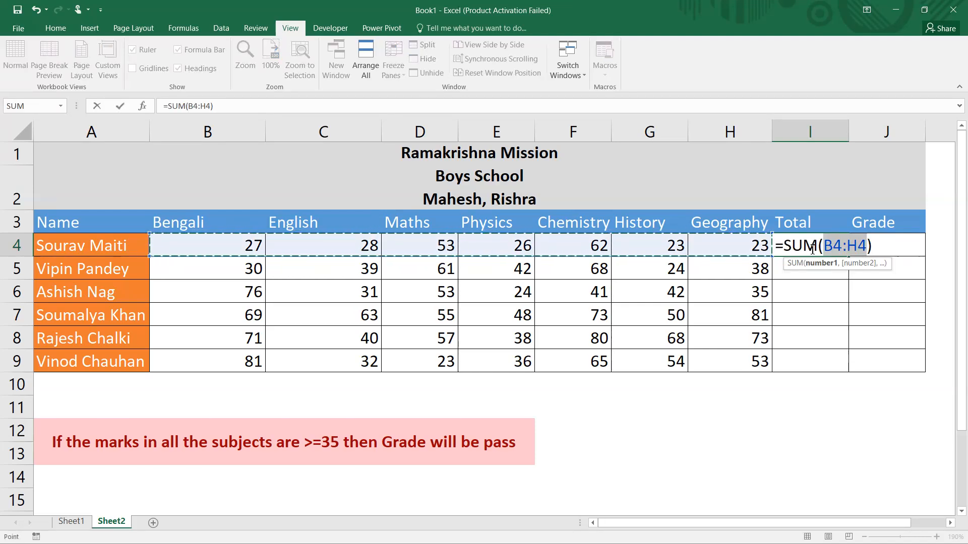
pyautogui.press('Return')
pyautogui.click(807, 247)
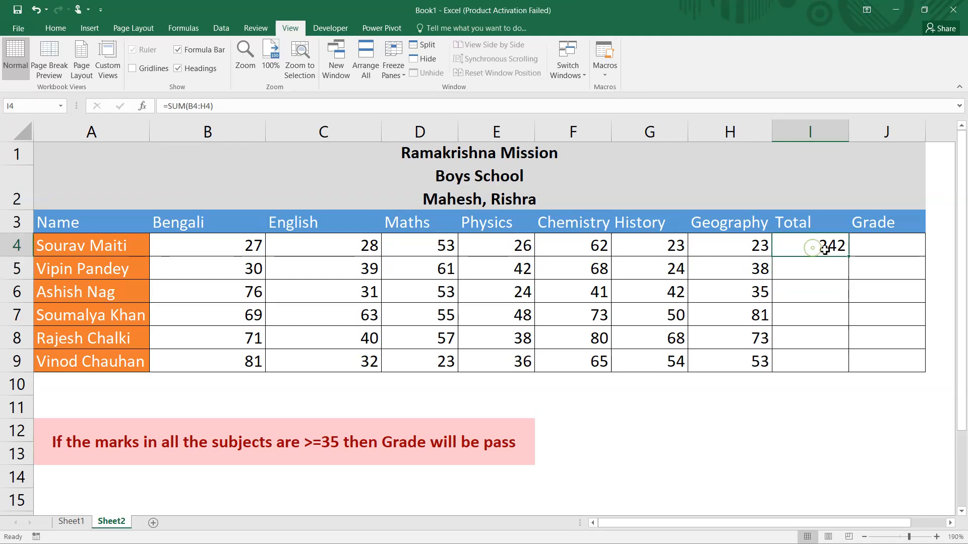
pyautogui.doubleClick(850, 258)
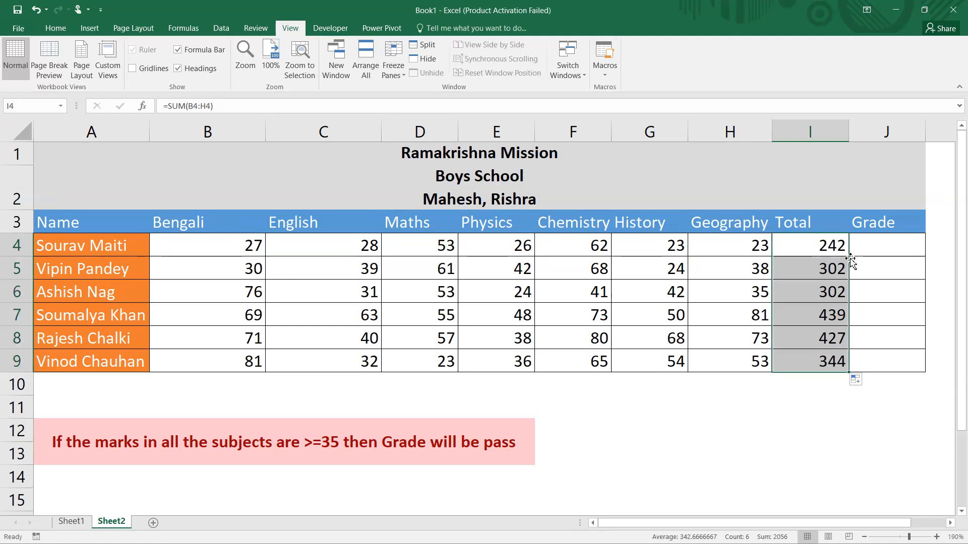
# Enter the formula =IF(MIN(B4:H4)>=35,"Pass","Fail") in the first student's Grade cell, J4
pyautogui.click(881, 246)
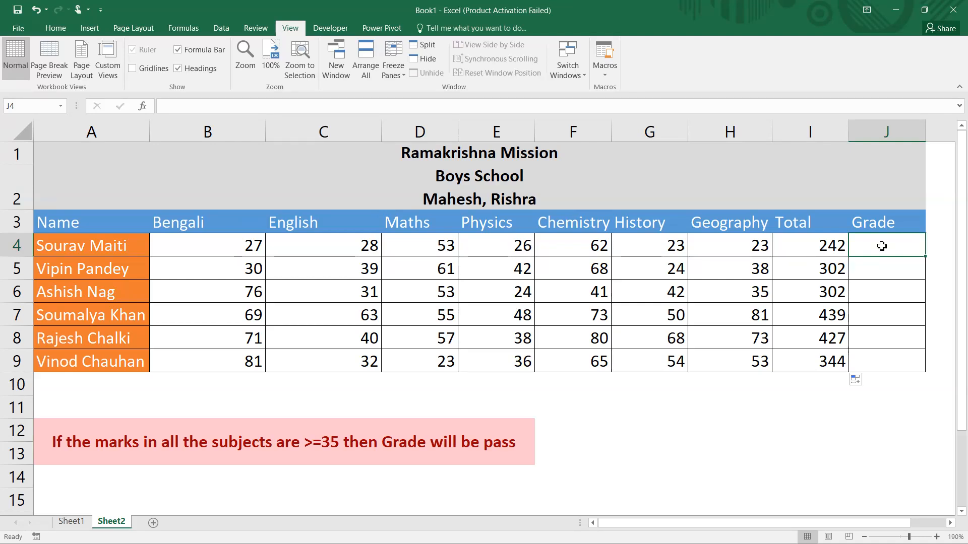
pyautogui.write('=if')
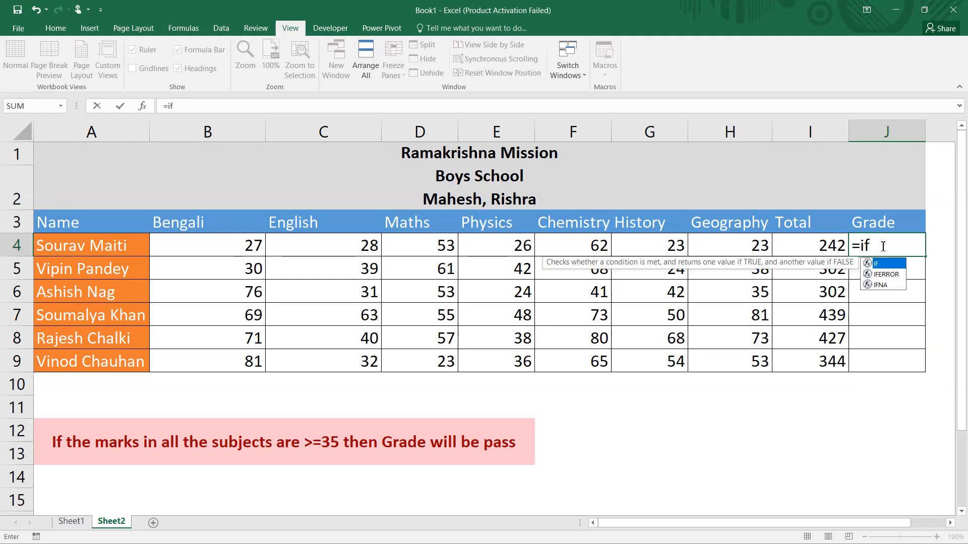
pyautogui.press('Tab')
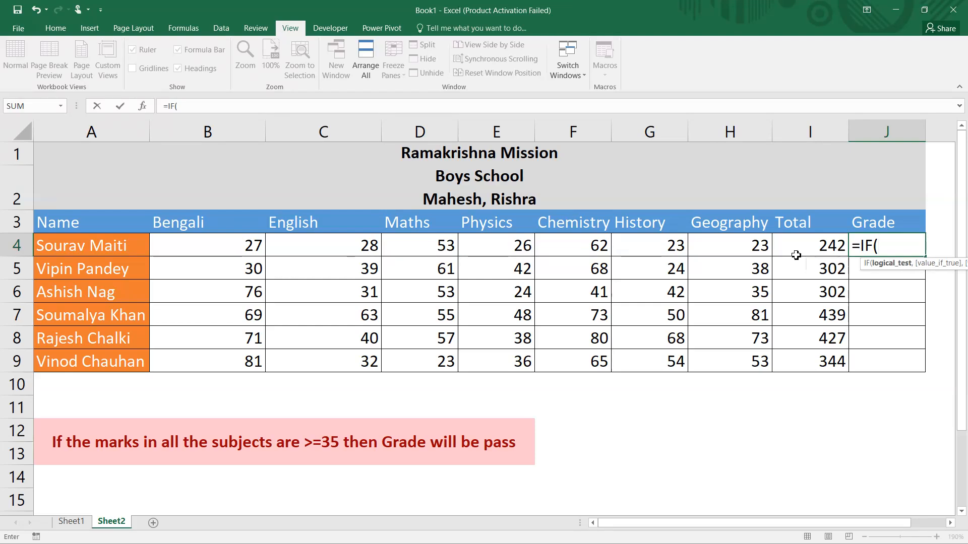
pyautogui.write('min')
pyautogui.press('Tab')
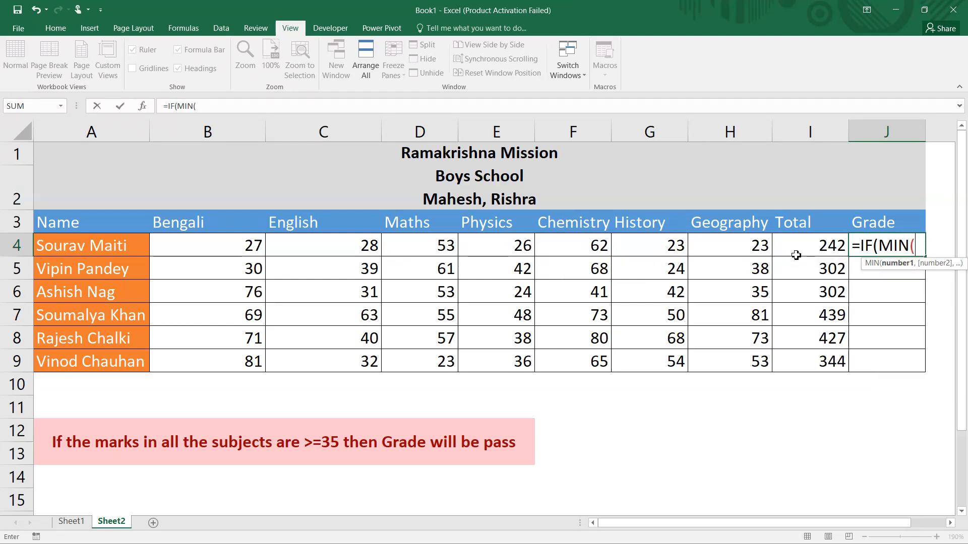
pyautogui.moveTo(179, 247); pyautogui.dragTo(818, 250)
pyautogui.click(817, 249)
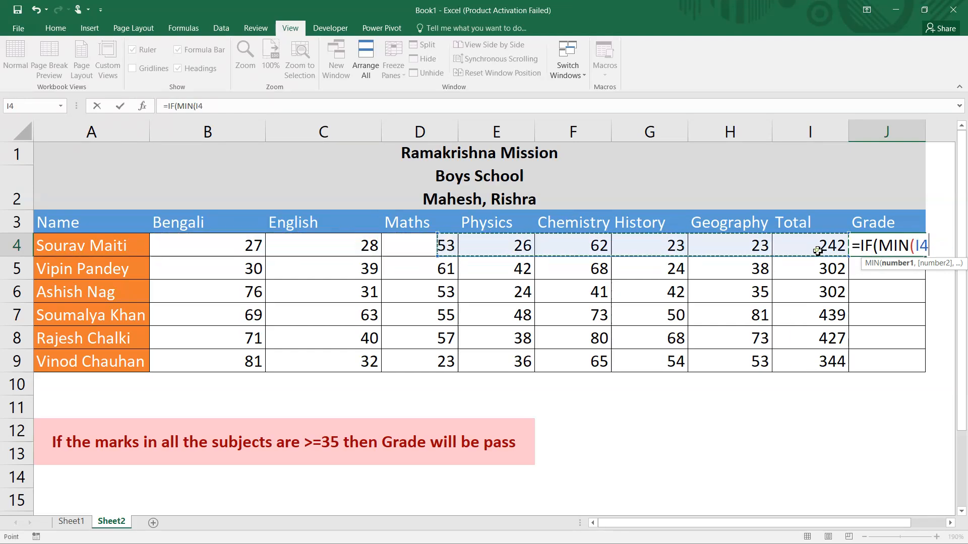
pyautogui.click(199, 248)
pyautogui.moveTo(305, 246); pyautogui.dragTo(721, 253)
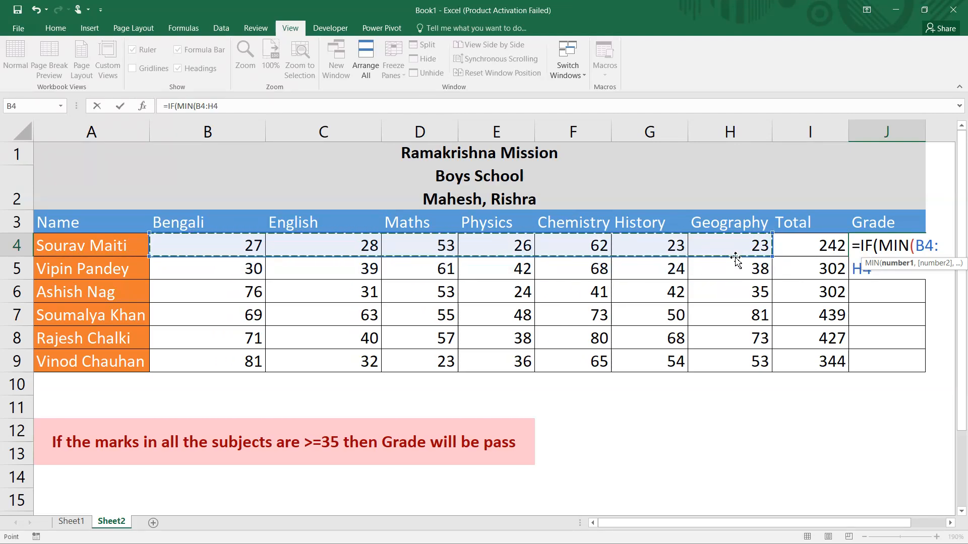
pyautogui.write(')>=35,"Pas')
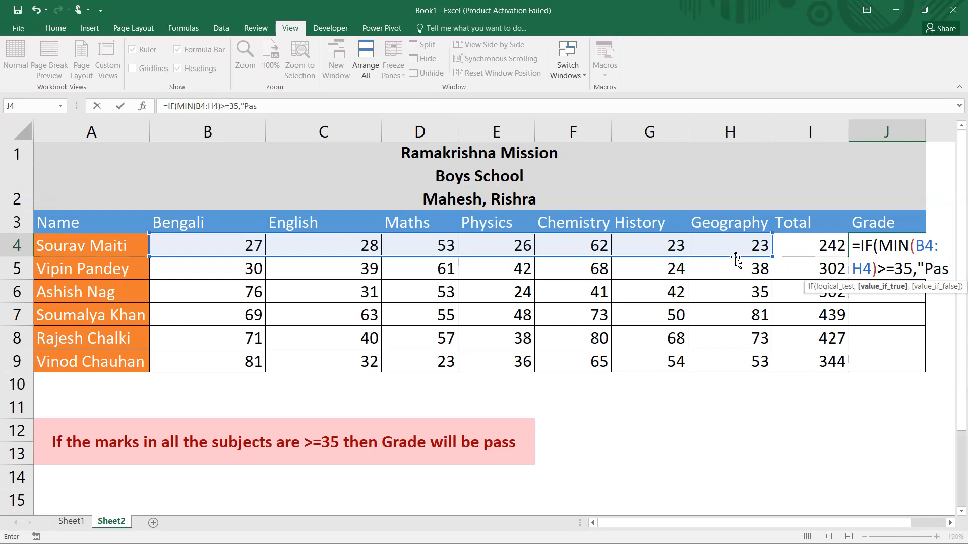
pyautogui.write('s",')
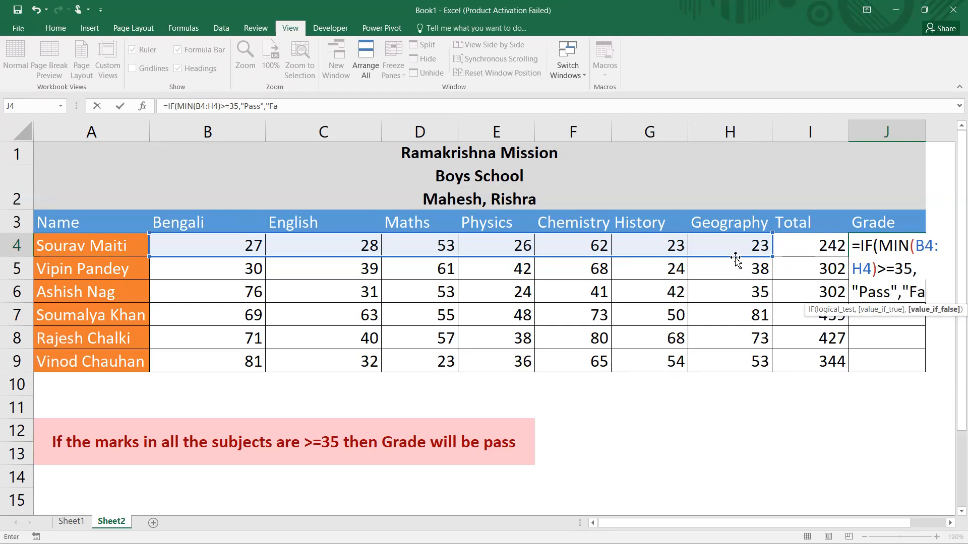
pyautogui.write('Fail")')
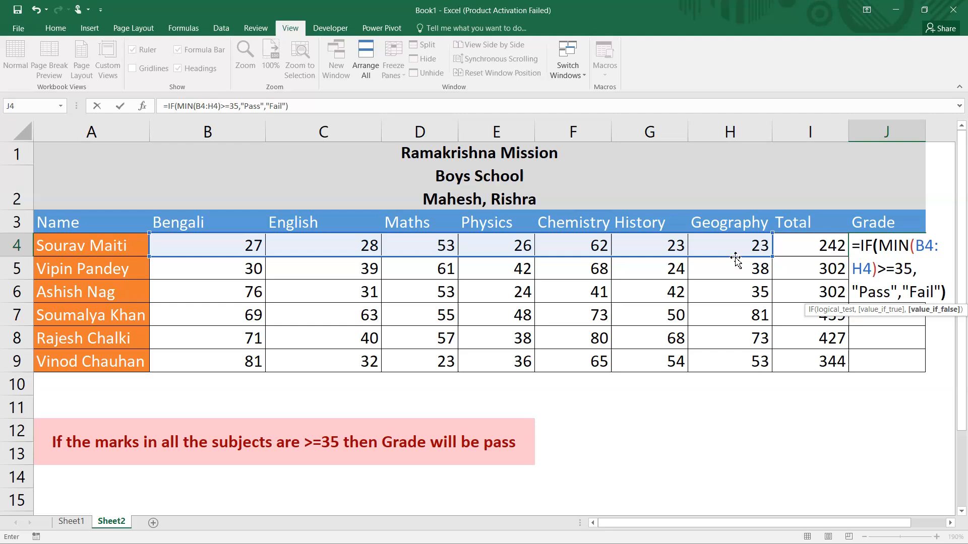
pyautogui.press('Return')
# Fill the grade formula from J4 down through J9
pyautogui.click(880, 245)
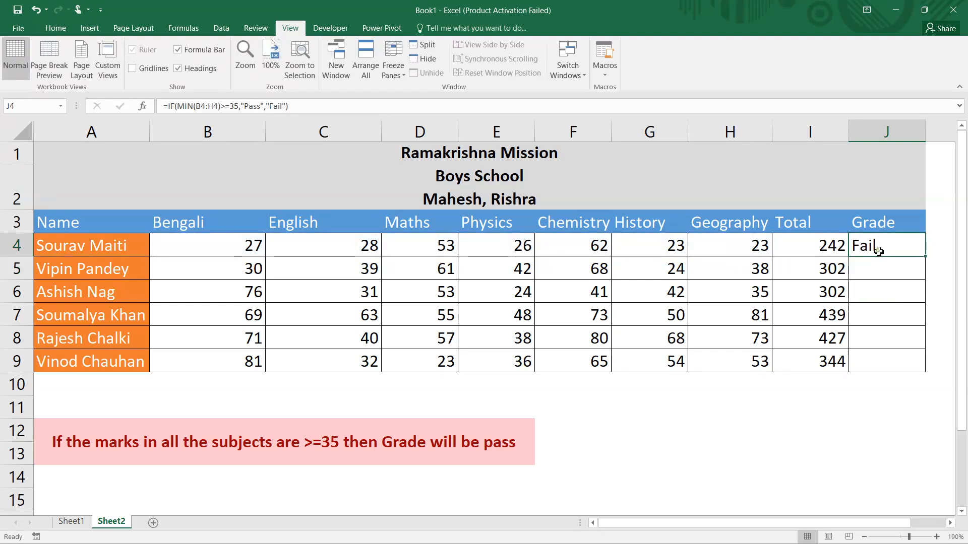
pyautogui.moveTo(926, 258); pyautogui.dragTo(927, 258)
pyautogui.doubleClick(928, 258)
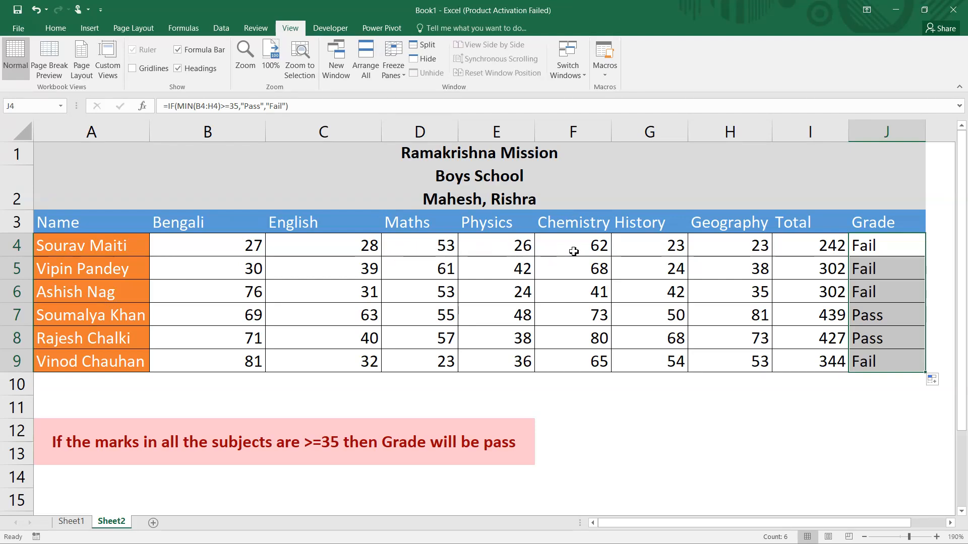
pyautogui.click(674, 252)
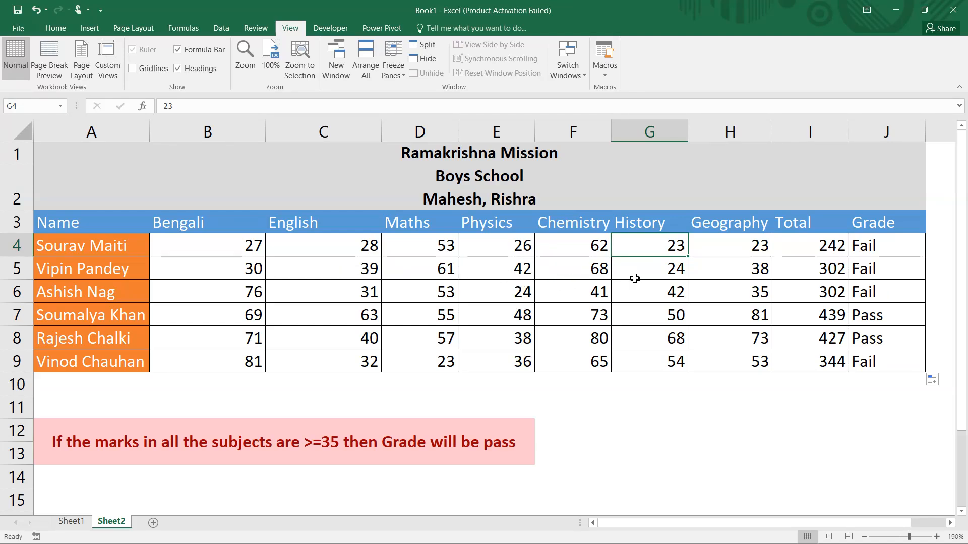
pyautogui.click(676, 275)
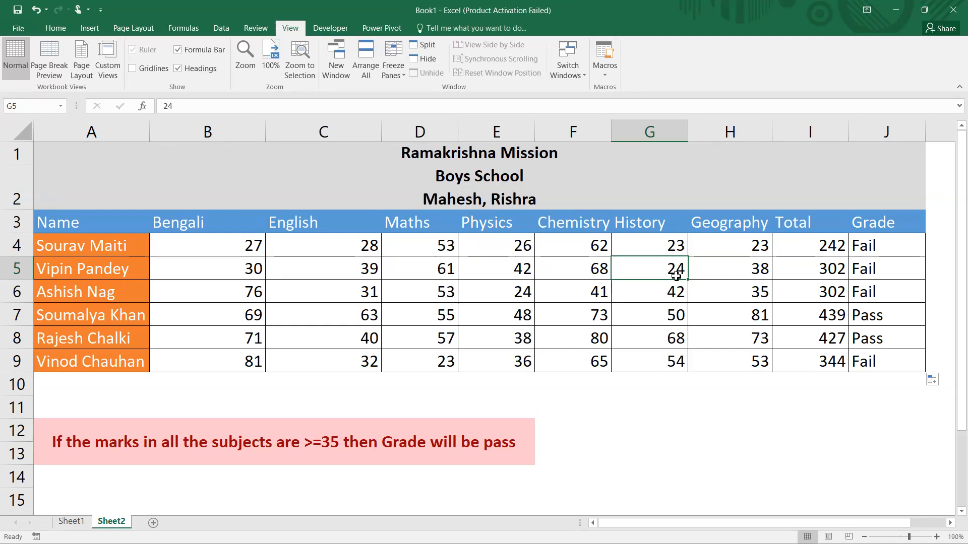
pyautogui.click(511, 297)
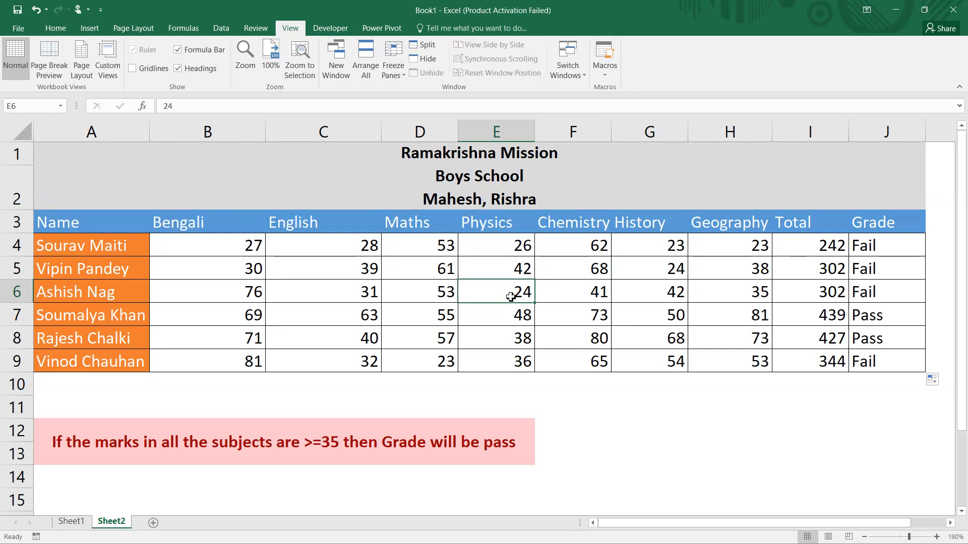
pyautogui.click(446, 366)
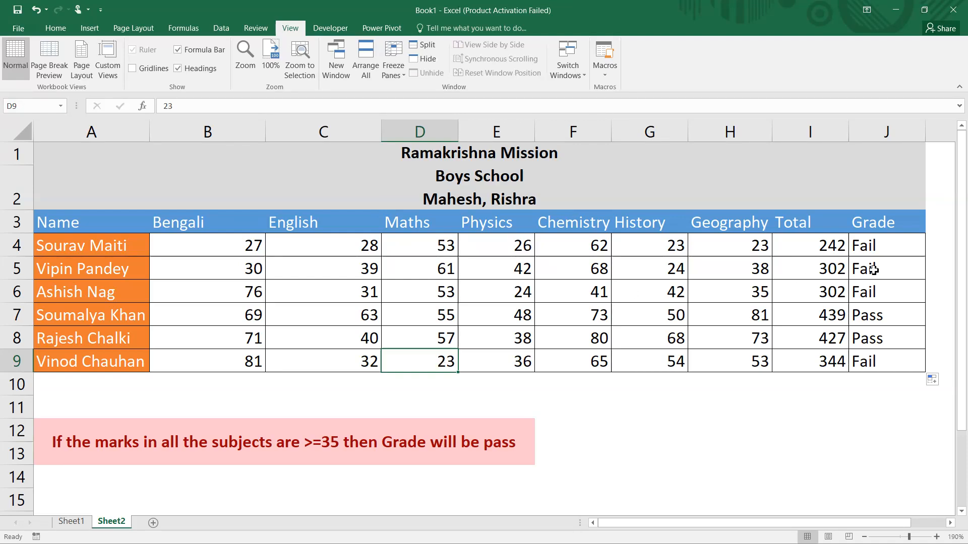
# Clear the contents of the Grade cells J4:J9
pyautogui.click(877, 247)
pyautogui.moveTo(877, 247); pyautogui.dragTo(883, 362)
pyautogui.press('Delete')
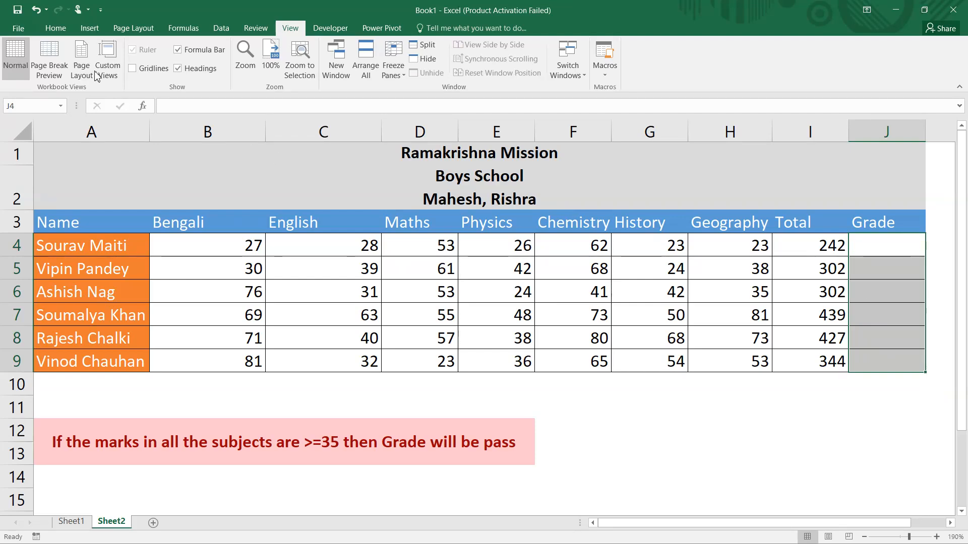
# Create an Equal To conditional formatting rule on J4:J9 for the value "Pass" and choose a custom format
pyautogui.click(57, 30)
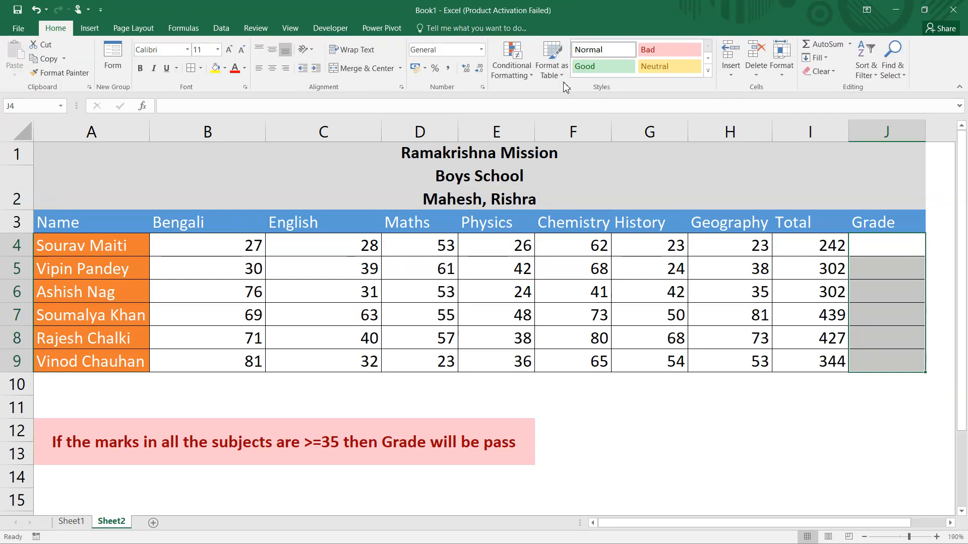
pyautogui.click(514, 74)
pyautogui.moveTo(565, 95)
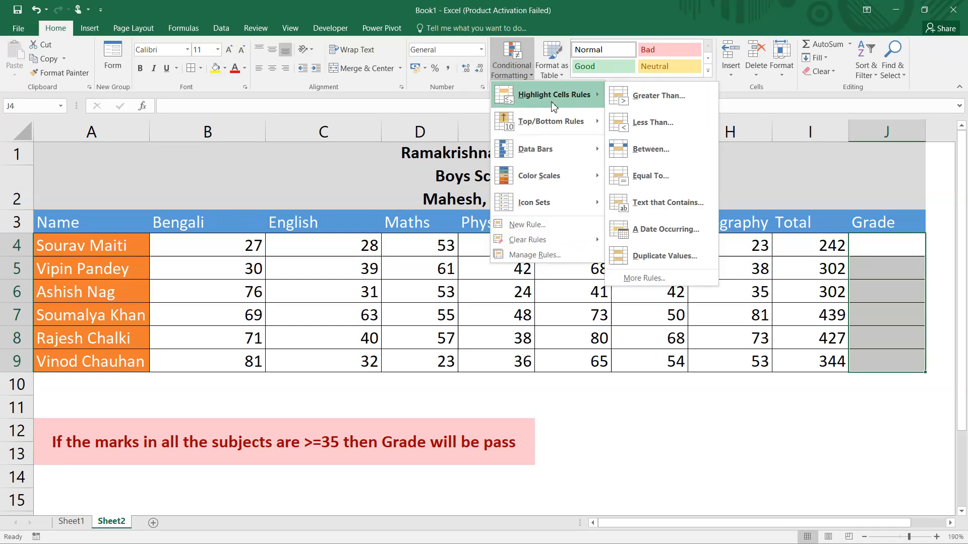
pyautogui.click(661, 180)
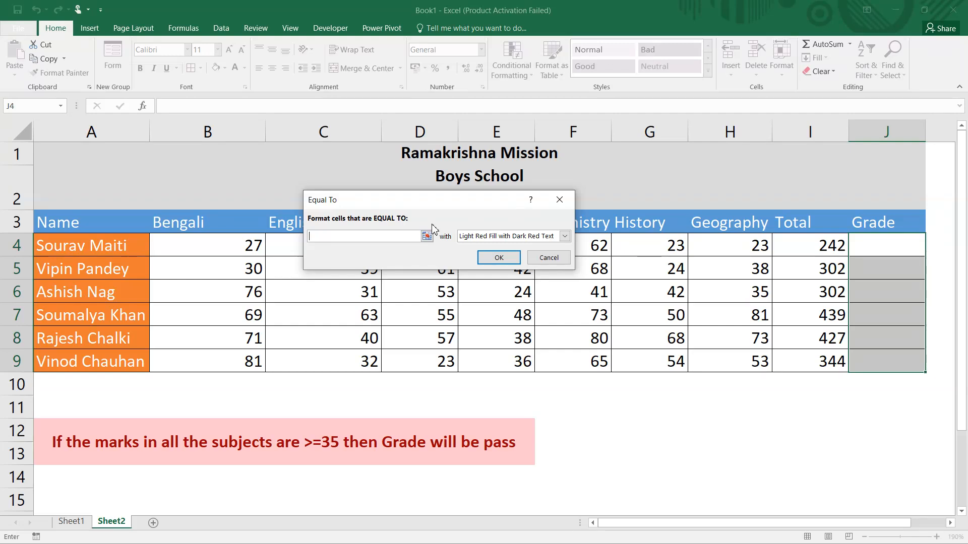
pyautogui.write('Pass')
pyautogui.click(564, 236)
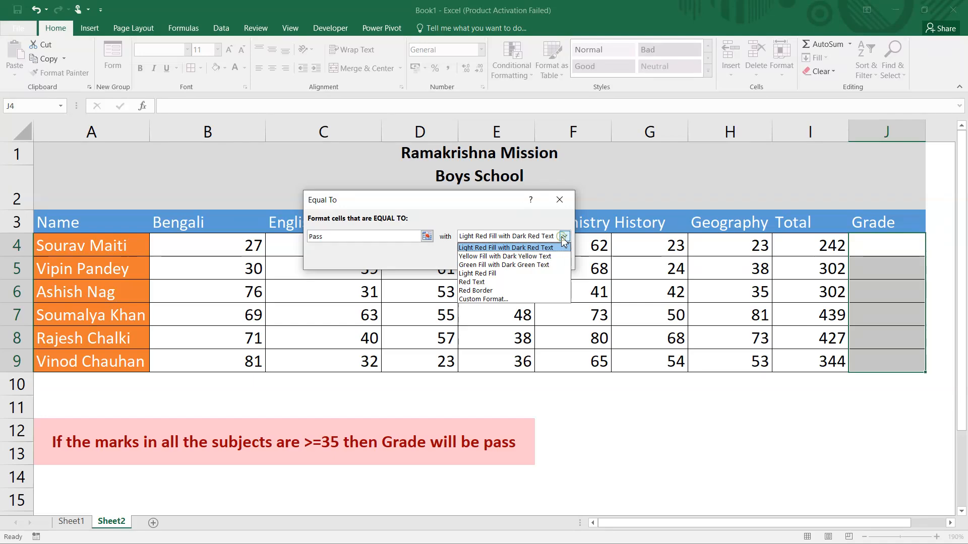
pyautogui.click(486, 299)
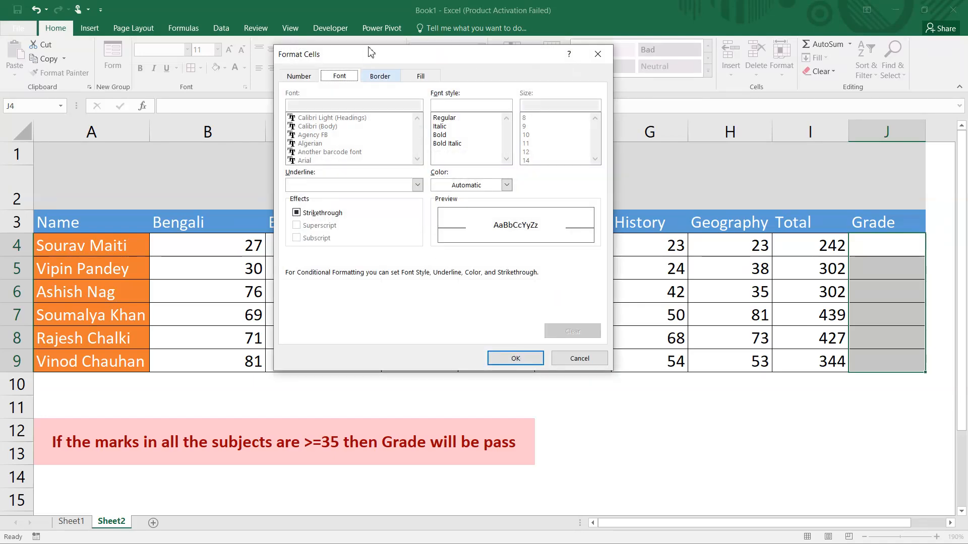
# Give the rule's custom format a bold font style and a green standard background fill
pyautogui.click(418, 76)
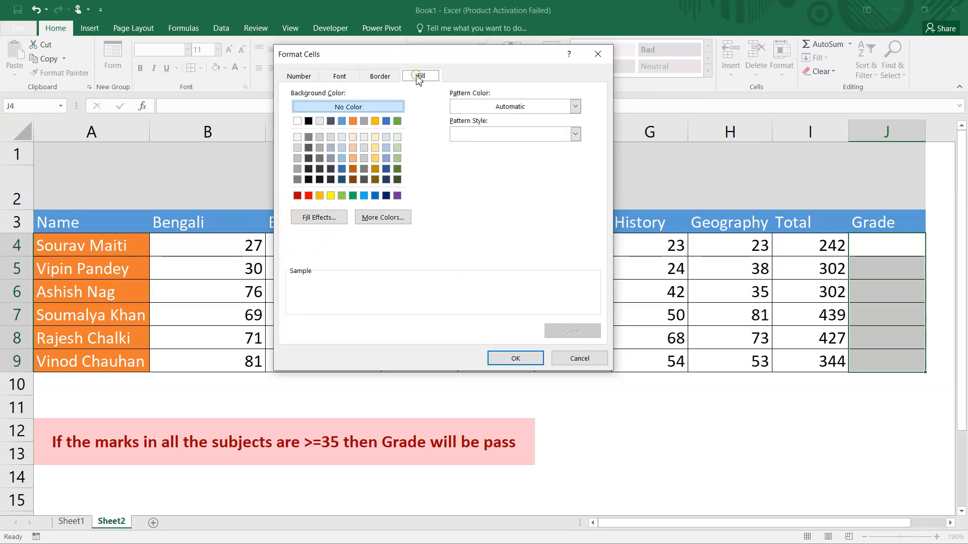
pyautogui.click(308, 195)
pyautogui.click(340, 76)
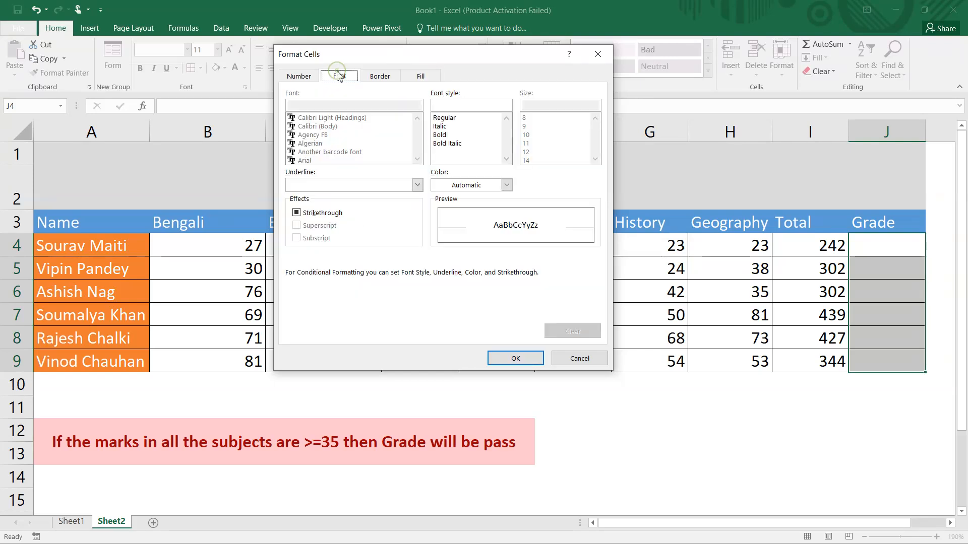
pyautogui.click(438, 134)
pyautogui.click(507, 186)
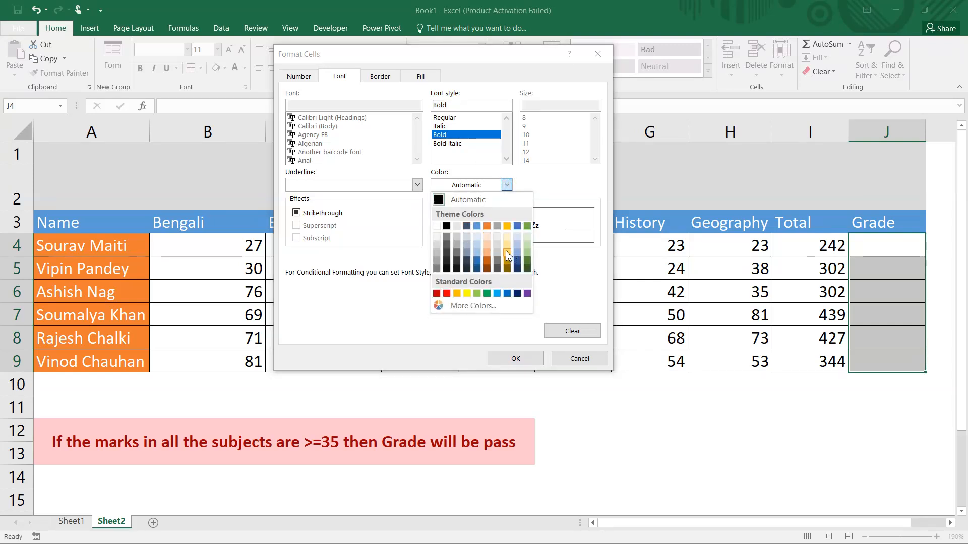
pyautogui.click(426, 78)
pyautogui.click(426, 78)
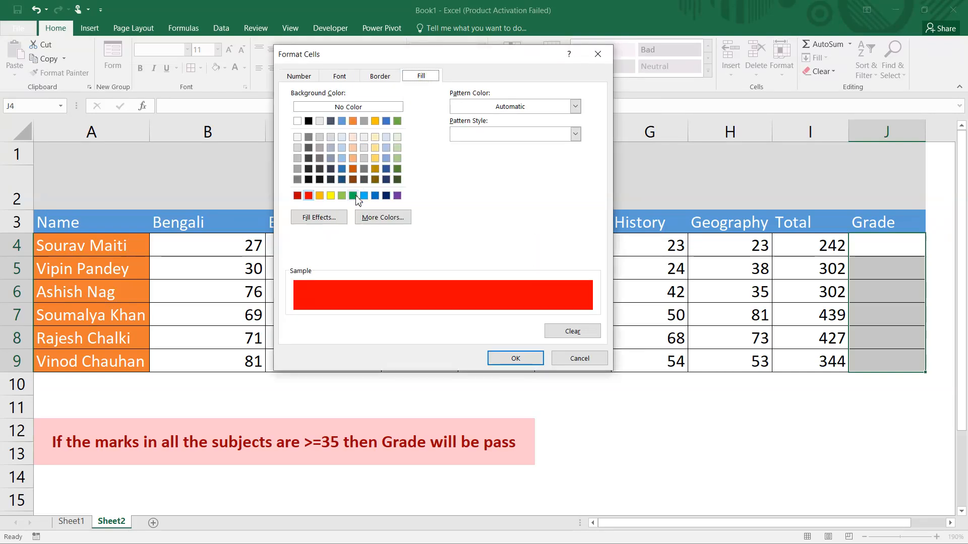
pyautogui.click(353, 196)
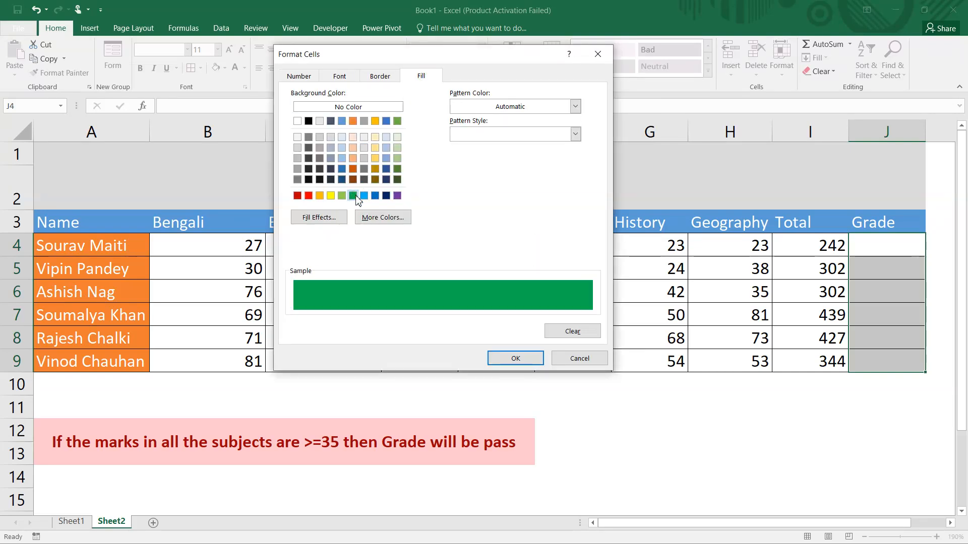
# Set the custom format's font color to standard blue and apply the "Pass" rule to the Grade cells
pyautogui.click(339, 76)
pyautogui.click(506, 186)
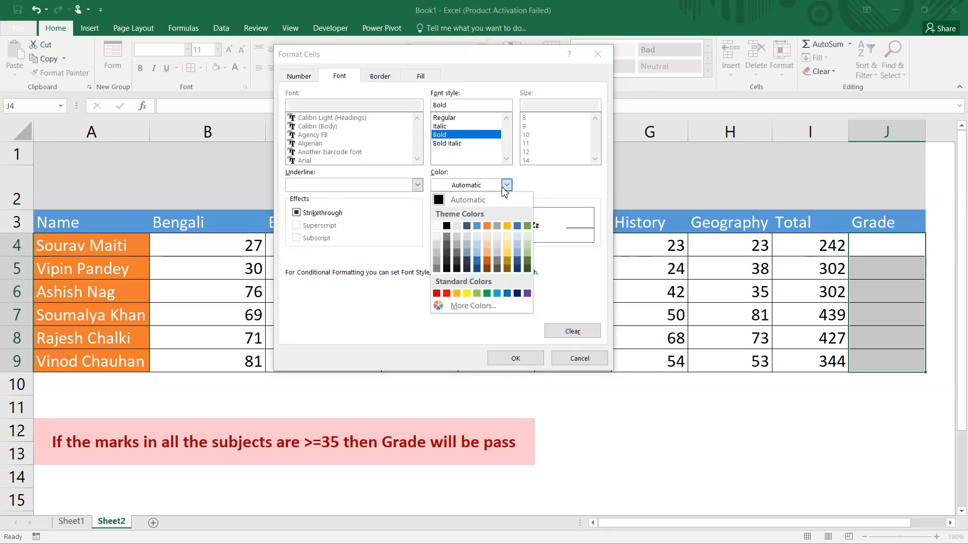
pyautogui.click(508, 292)
pyautogui.click(515, 359)
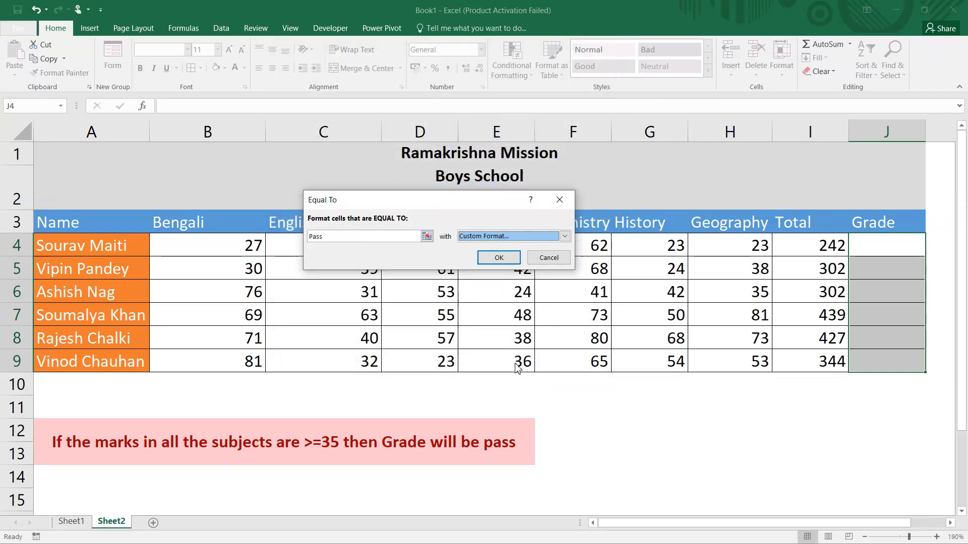
pyautogui.click(494, 258)
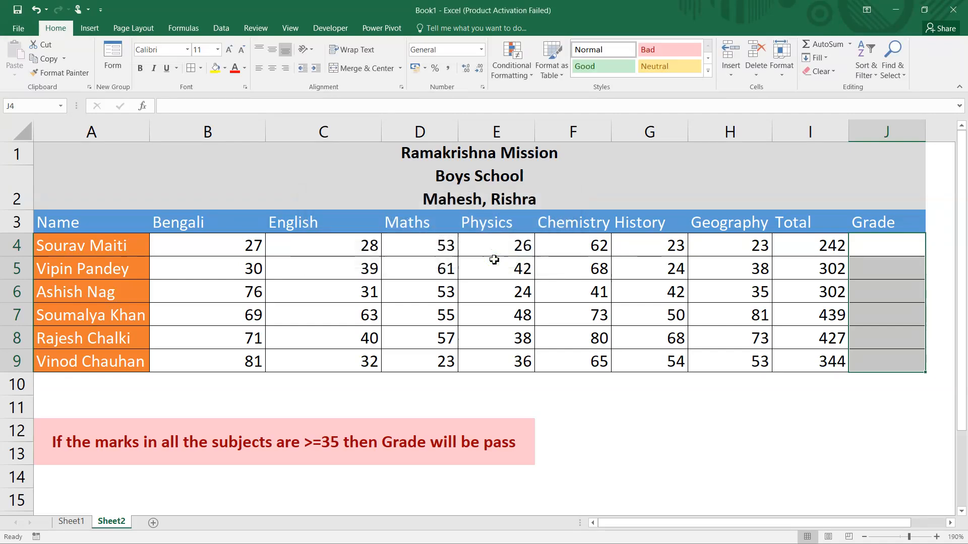
# Create an Equal To conditional formatting rule on J4:J9 for the value "Fail" and choose a custom format
pyautogui.click(524, 73)
pyautogui.moveTo(550, 95)
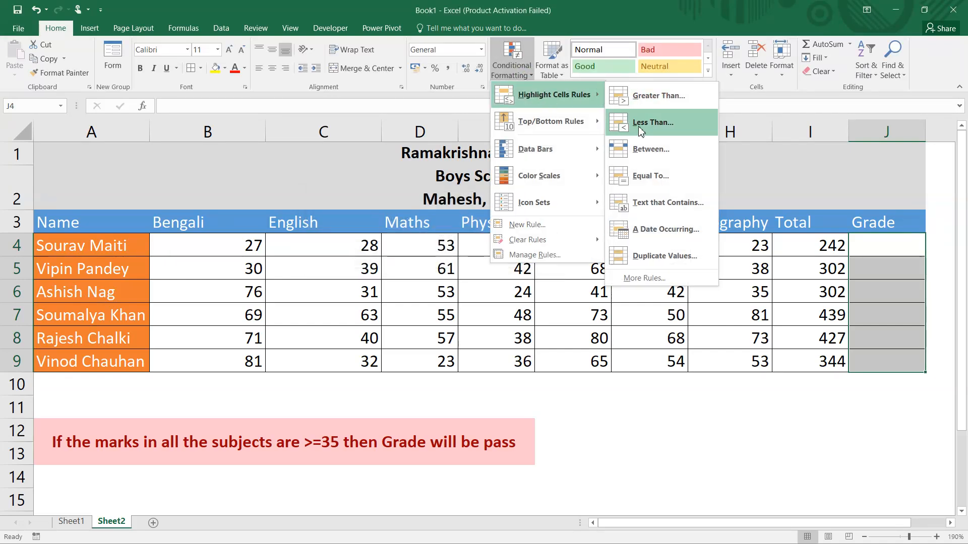
pyautogui.click(645, 174)
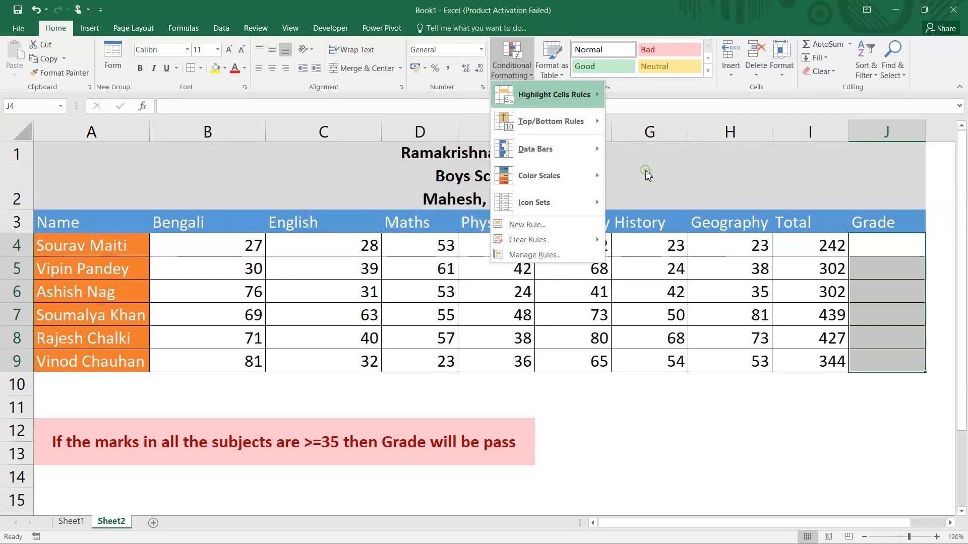
pyautogui.write('Fail')
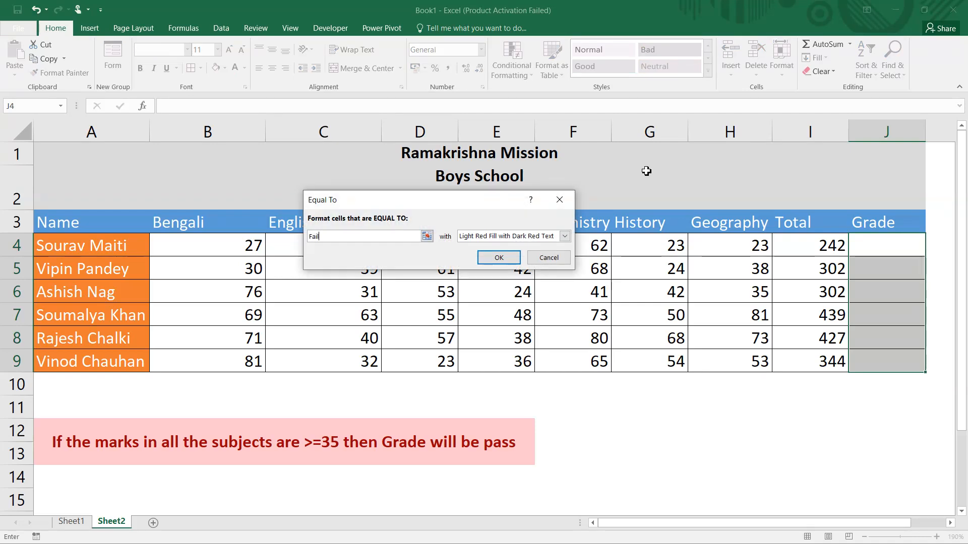
pyautogui.click(565, 236)
pyautogui.click(490, 299)
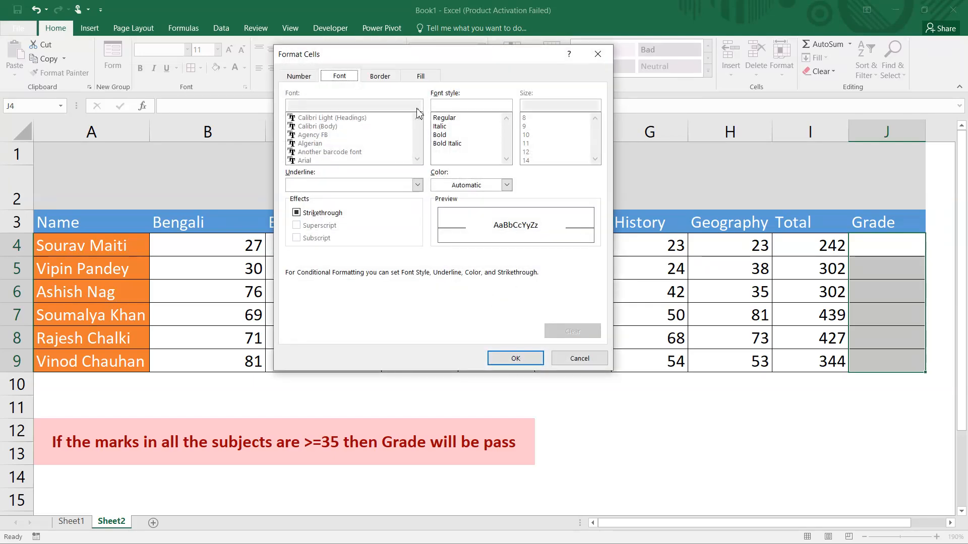
# Give the "Fail" rule's custom format a standard red background fill and a bold font style
pyautogui.click(420, 75)
pyautogui.click(308, 195)
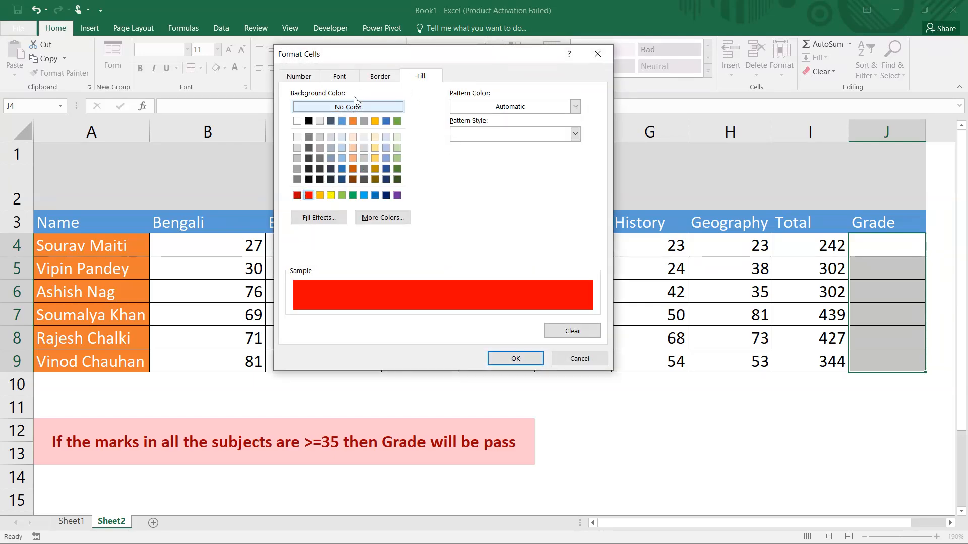
pyautogui.click(339, 75)
pyautogui.click(442, 135)
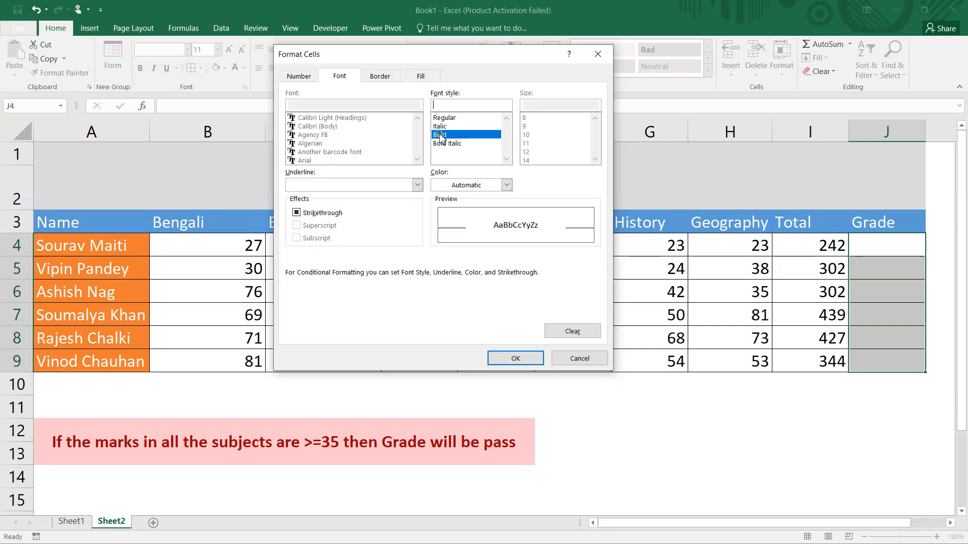
# Set the custom format's font color to a light gray theme shade and apply the "Fail" rule to the Grade cells
pyautogui.click(507, 185)
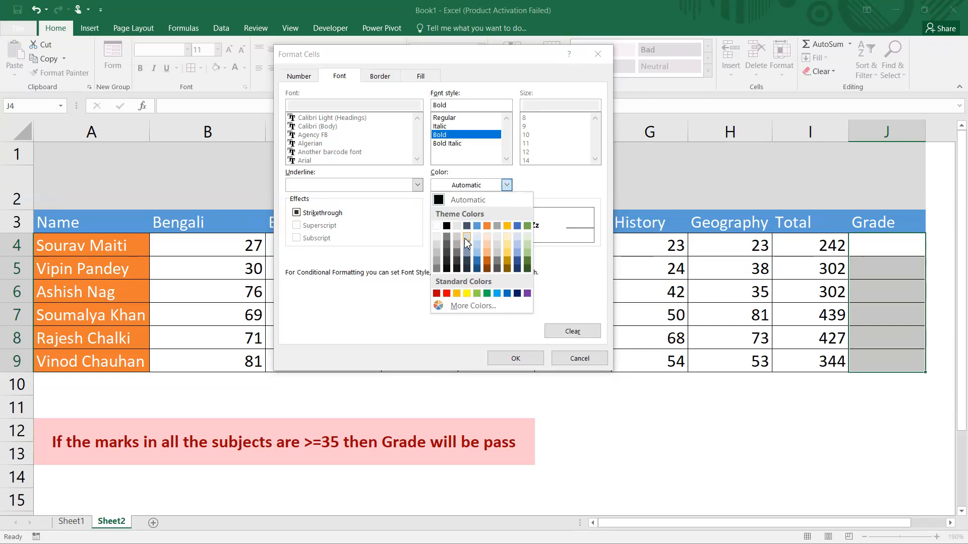
pyautogui.click(438, 254)
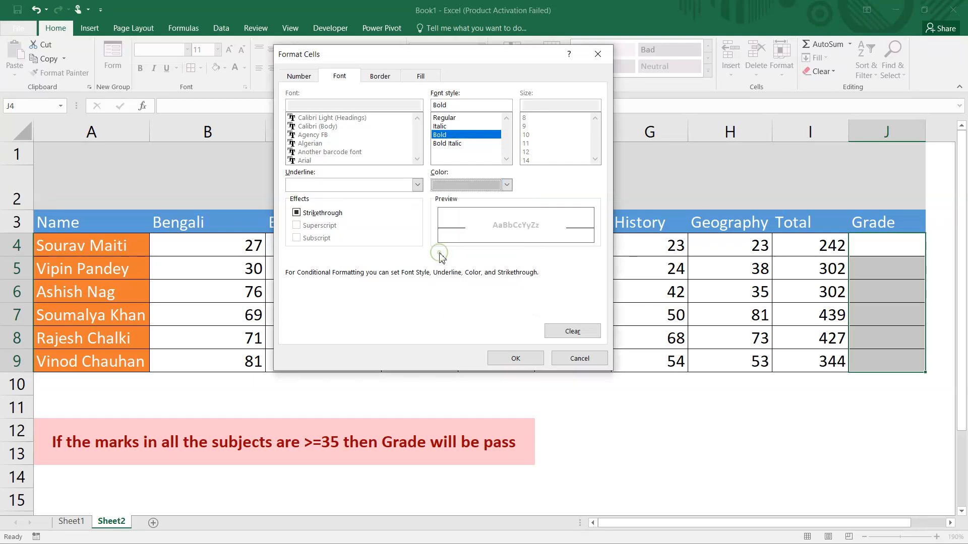
pyautogui.click(502, 358)
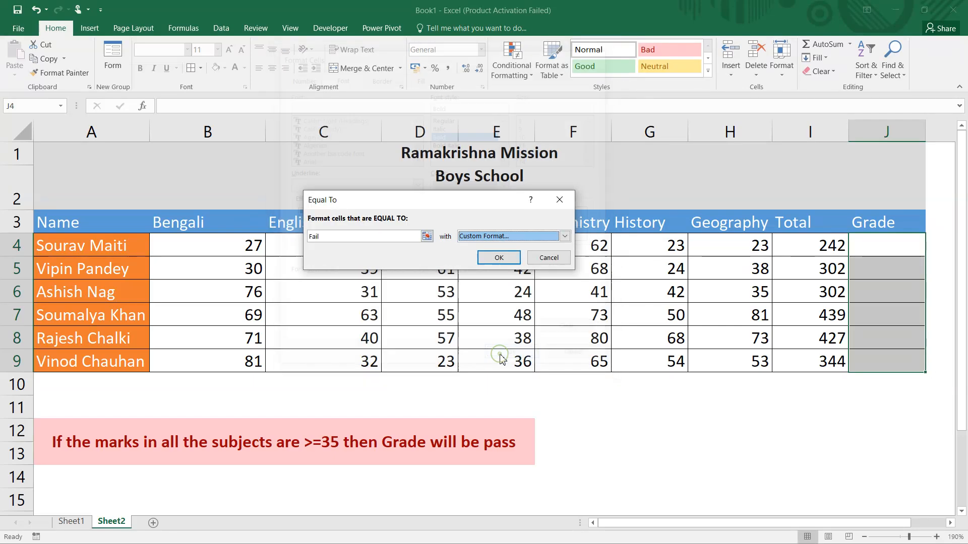
pyautogui.click(498, 260)
# Enter the formula =IF(MIN(B4:H4)>=35,"Pass","Fail") in Grade cell J4
pyautogui.click(859, 251)
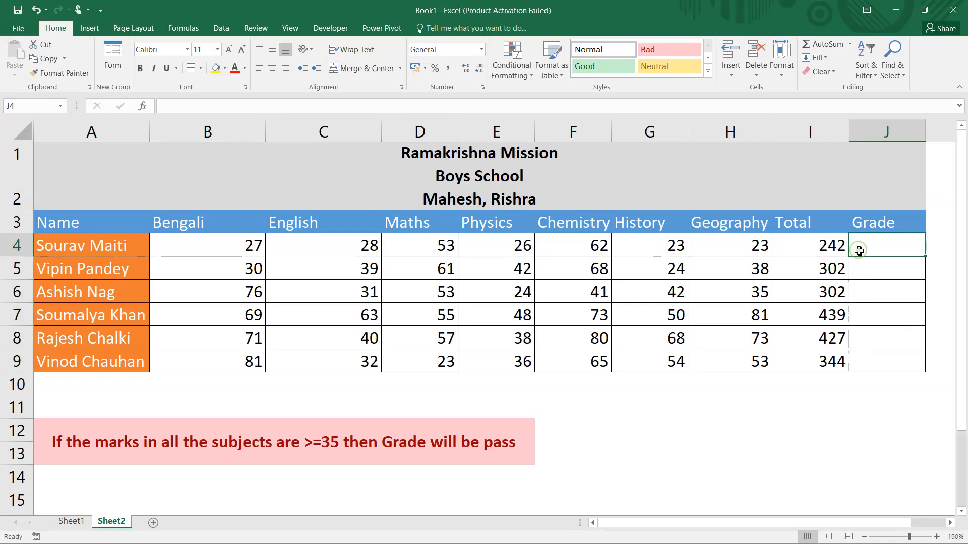
pyautogui.write('=IF(')
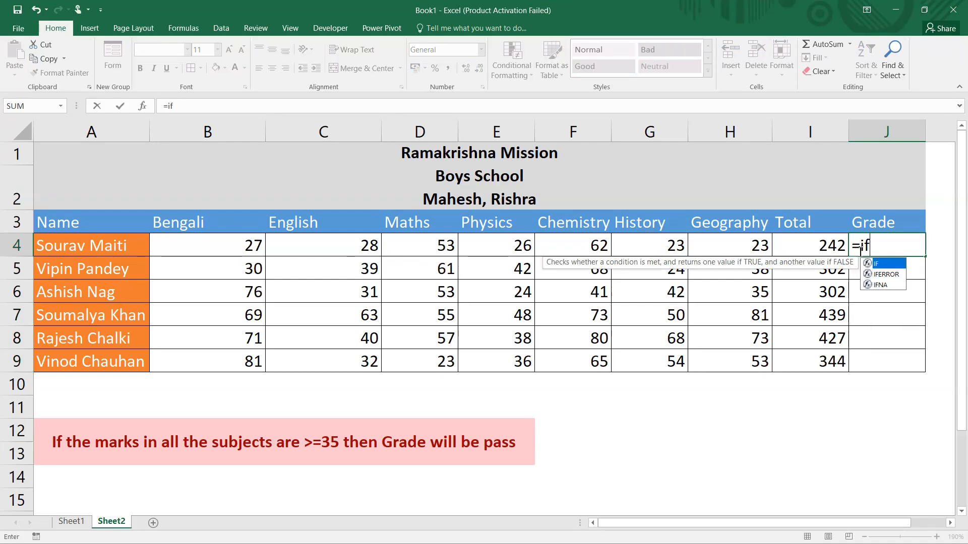
pyautogui.write('min')
pyautogui.press('Tab')
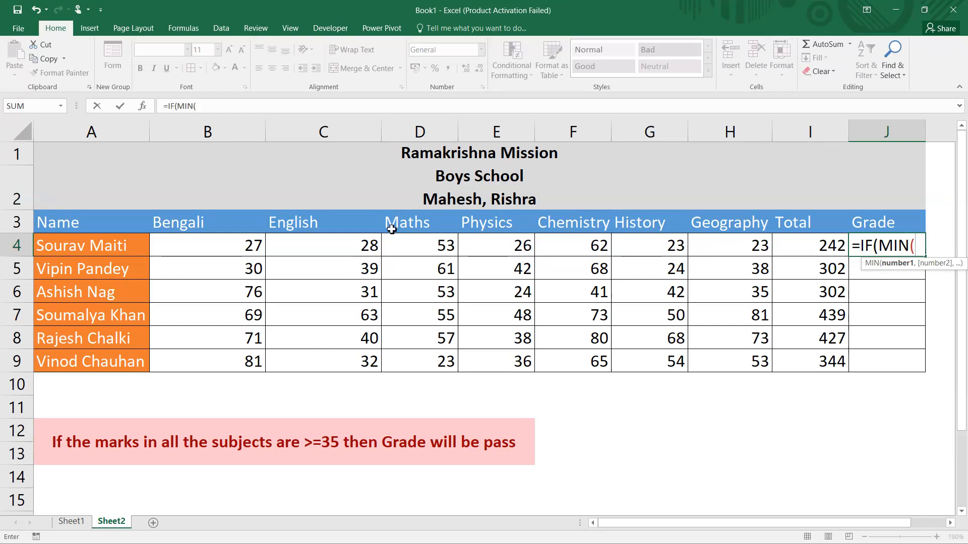
pyautogui.moveTo(199, 244); pyautogui.dragTo(659, 254)
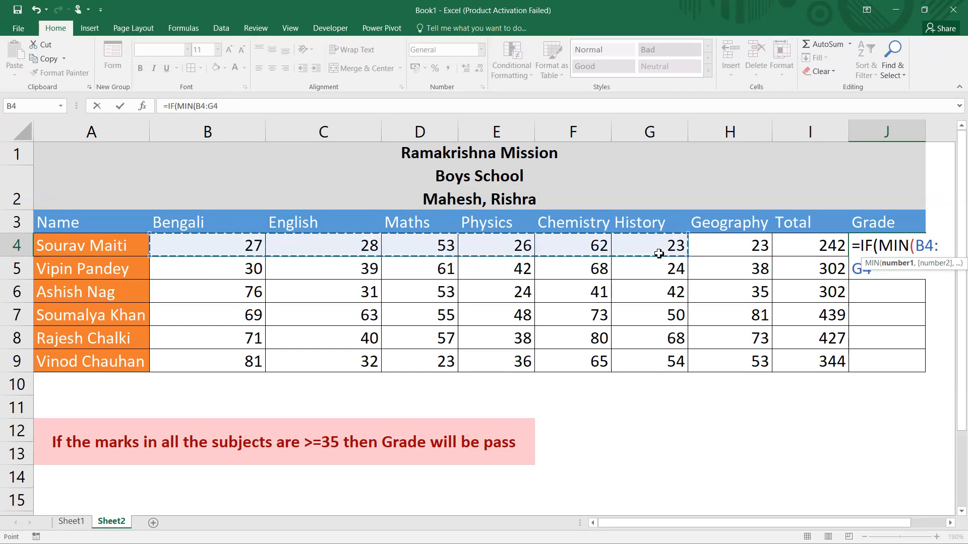
pyautogui.hotkey('shift', 'Right')
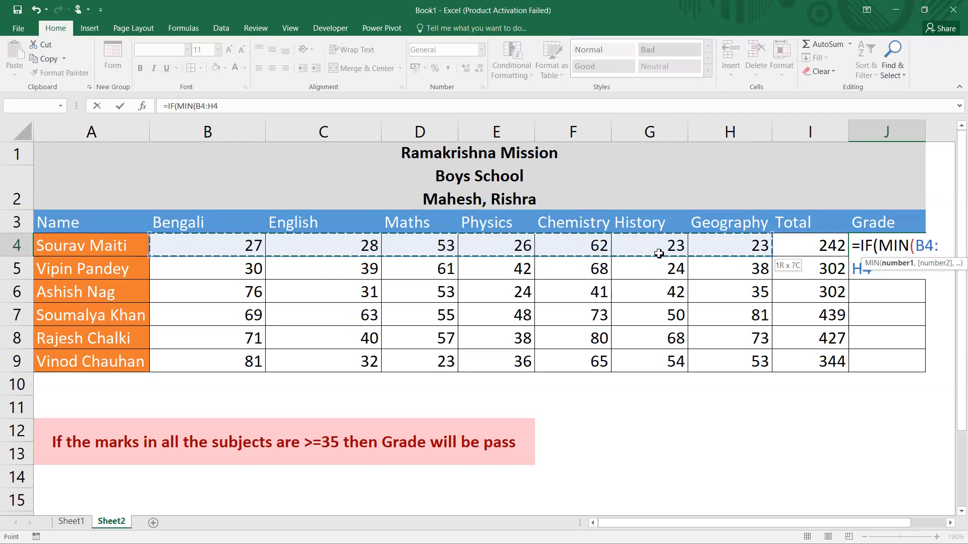
pyautogui.write(')>=')
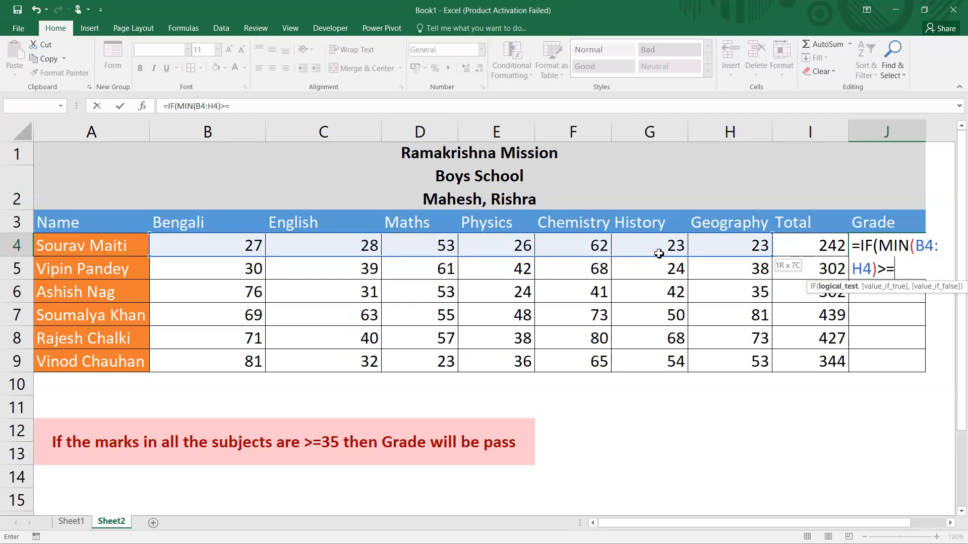
pyautogui.write('35,"Pa')
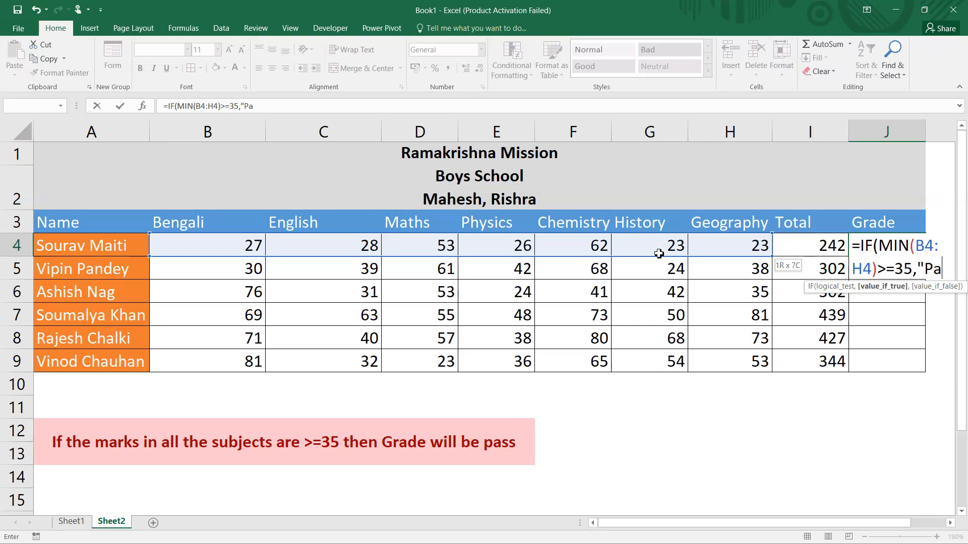
pyautogui.write('ss",')
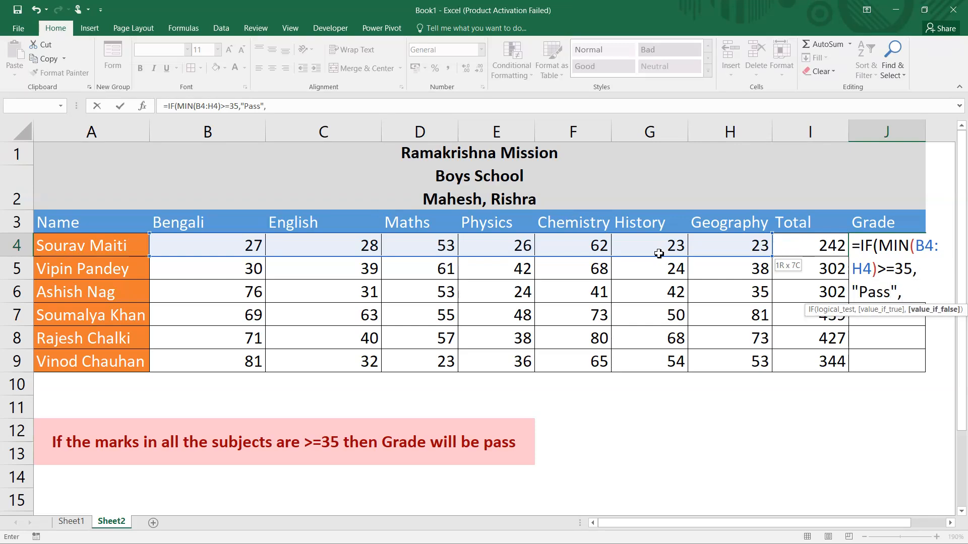
pyautogui.write('"Fail")')
pyautogui.press('Return')
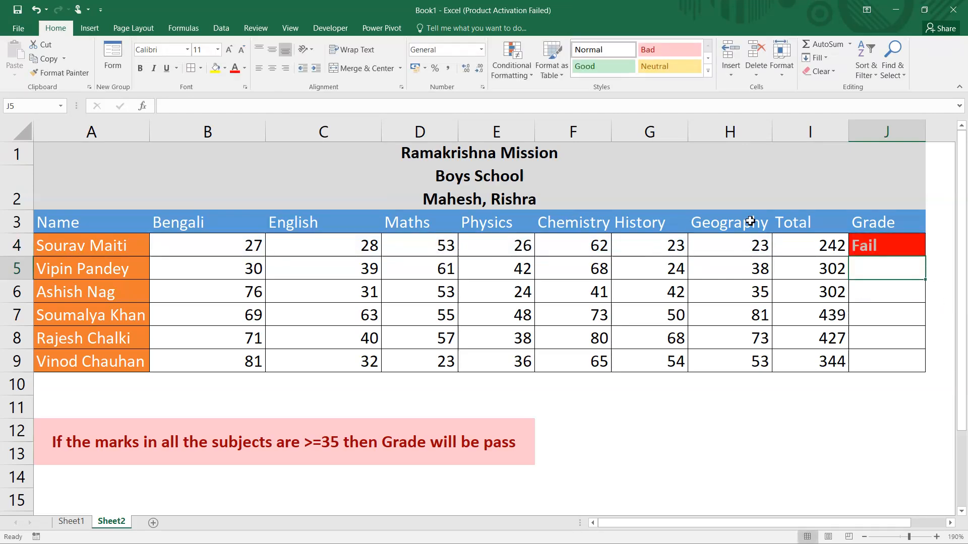
# Fill the Grade formula from J4 down through J9 for the remaining students
pyautogui.click(873, 247)
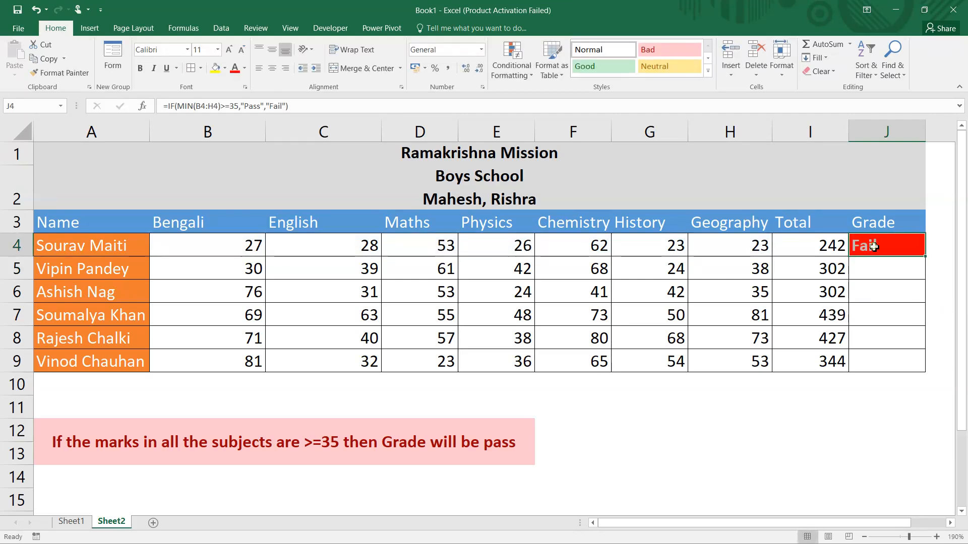
pyautogui.doubleClick(925, 260)
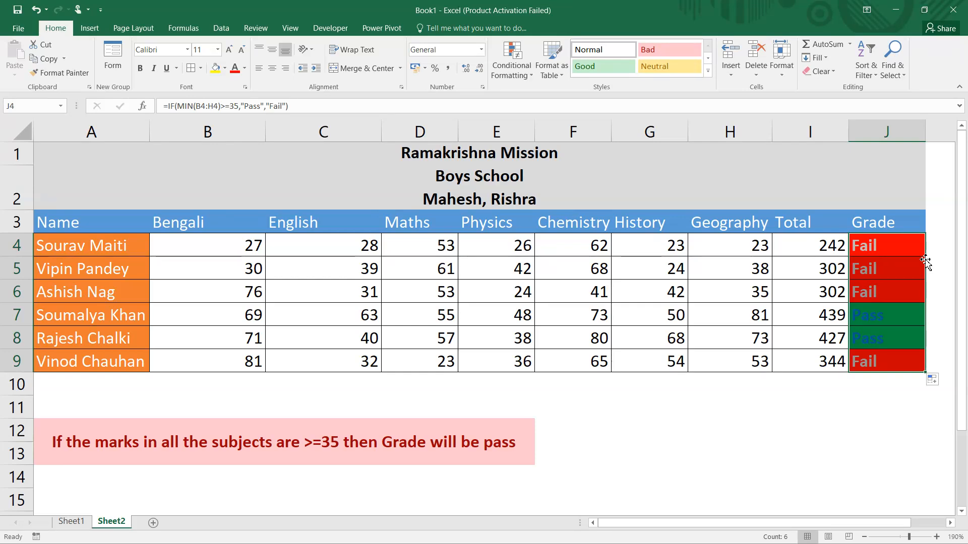
pyautogui.click(747, 249)
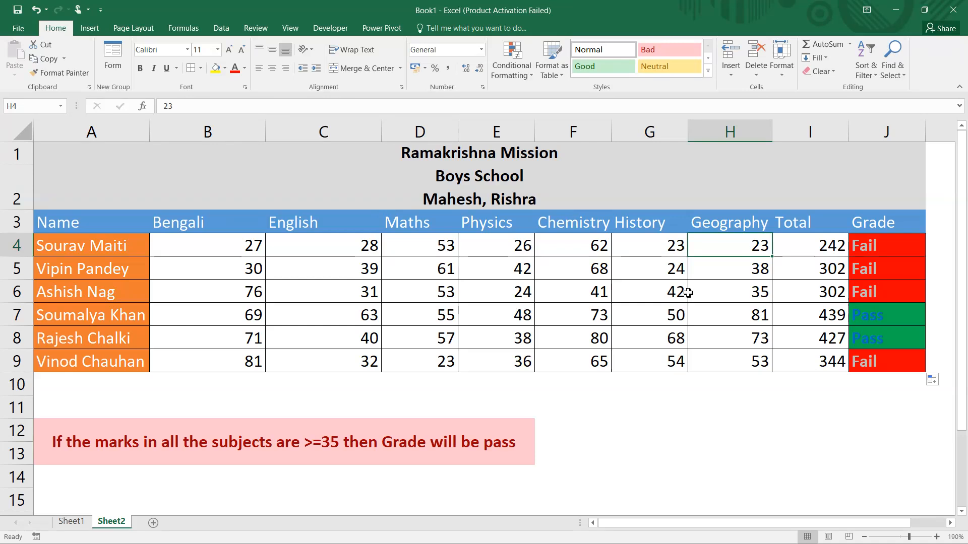
# Change the row 6 student's Physics mark to 77 and English mark to 55 to test the grade formatting
pyautogui.click(495, 296)
pyautogui.write('77')
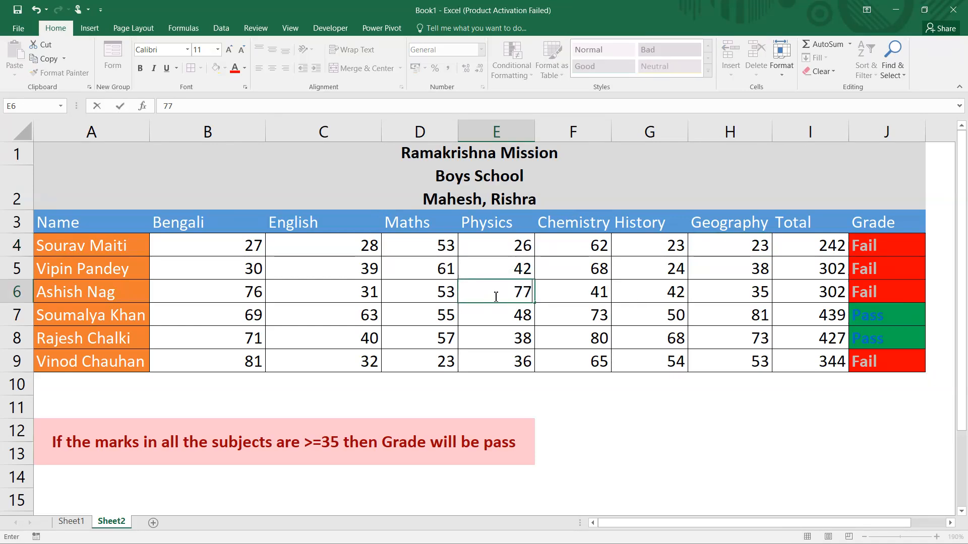
pyautogui.press('Return')
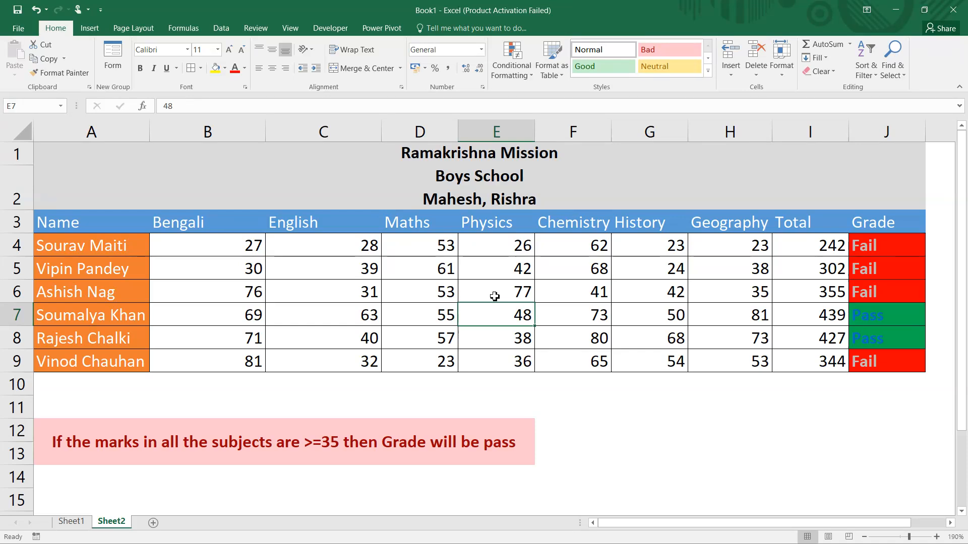
pyautogui.click(502, 291)
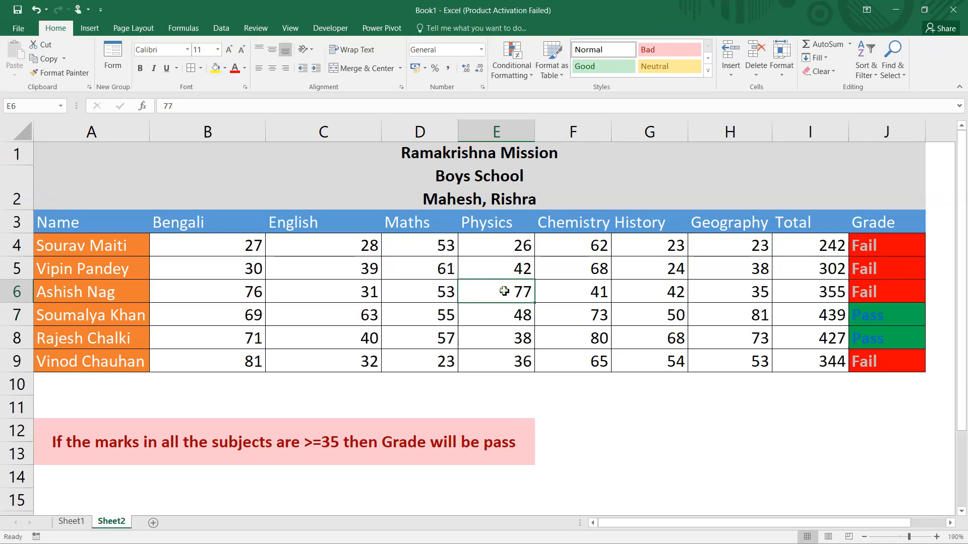
pyautogui.click(349, 287)
pyautogui.write('55')
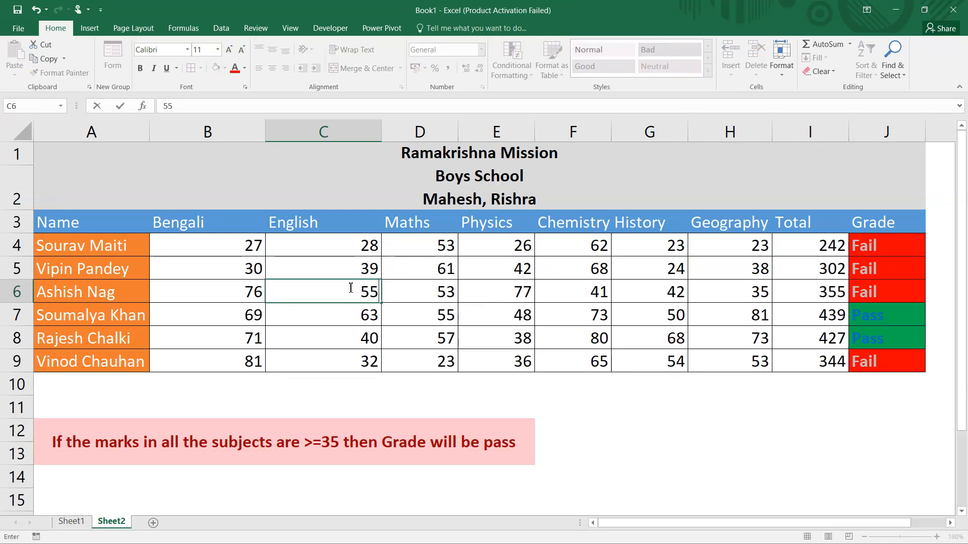
pyautogui.press('Return')
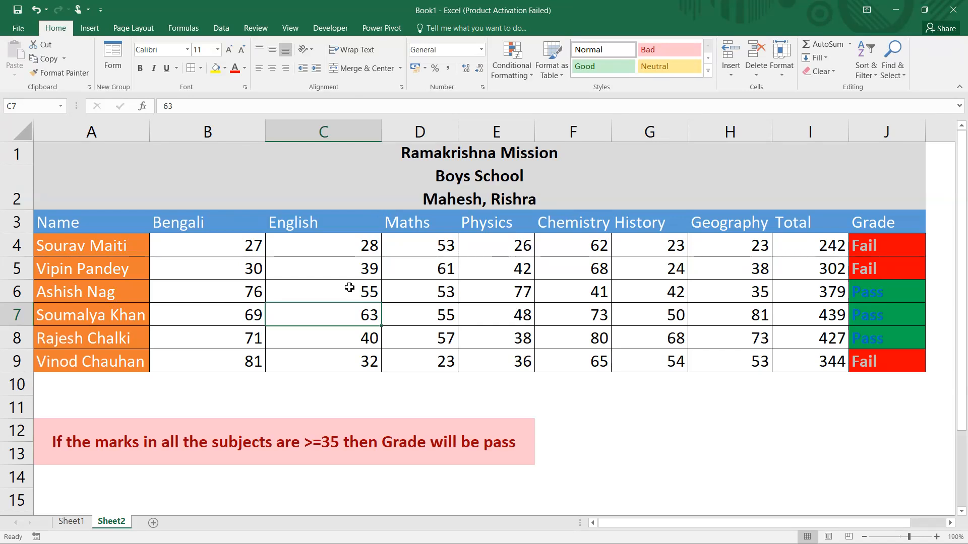
# Review the Total formula in I4 and the Grade formula in J4 without changing them
pyautogui.click(808, 241)
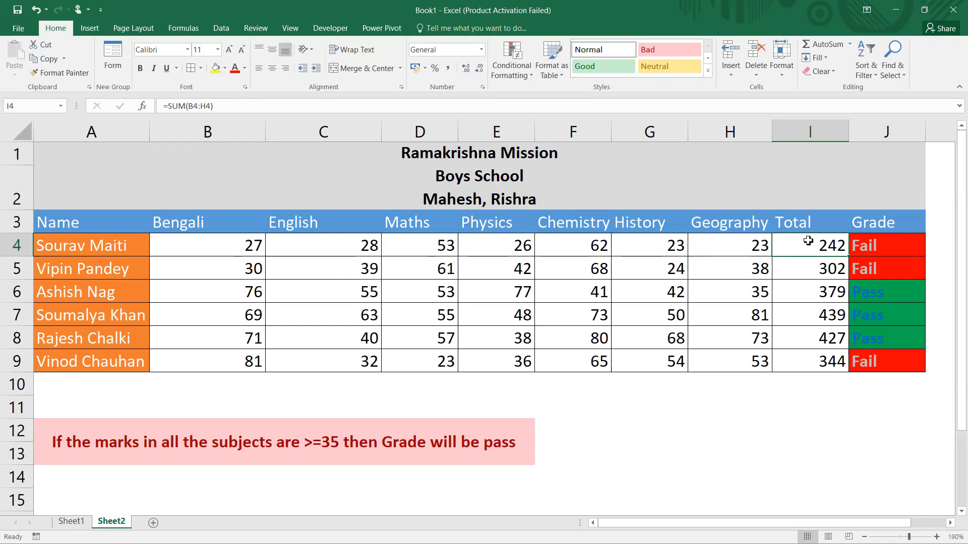
pyautogui.click(871, 245)
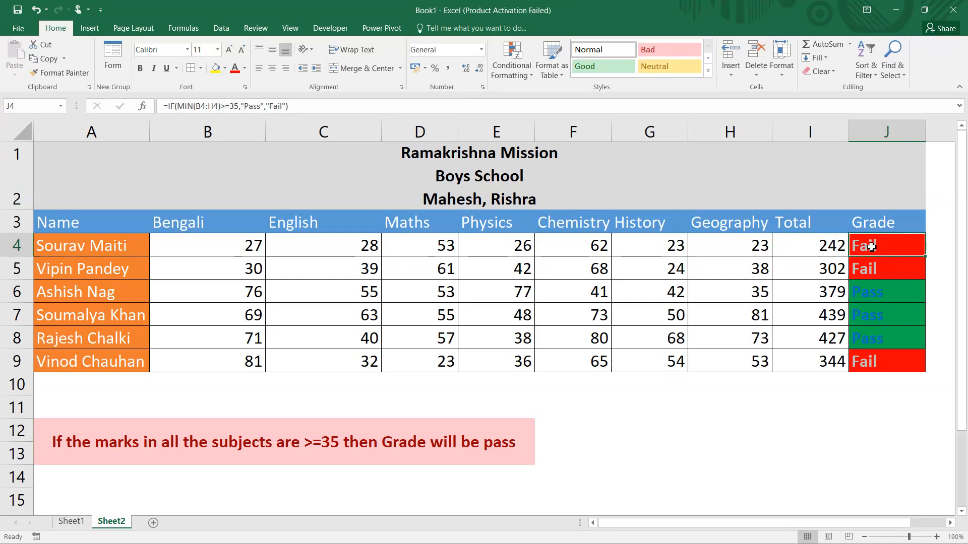
pyautogui.doubleClick(872, 247)
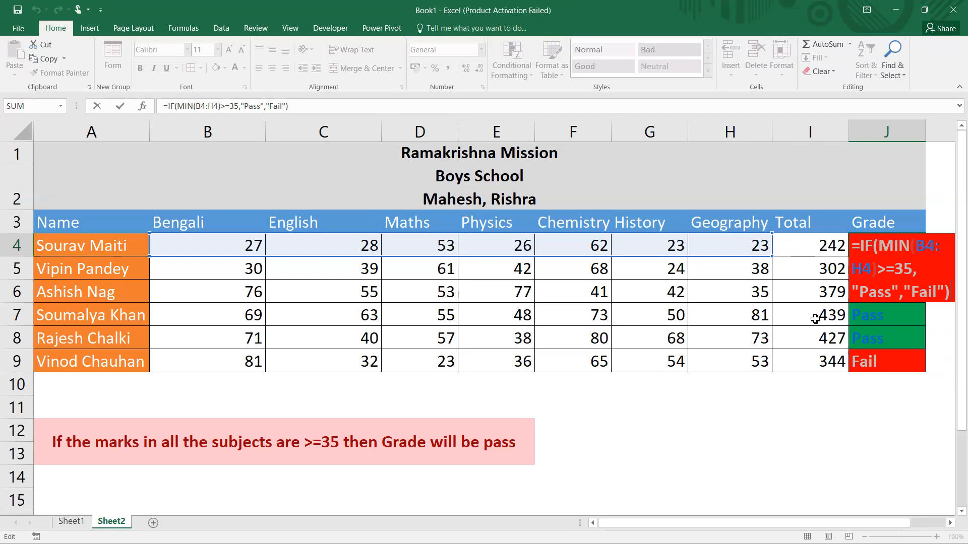
pyautogui.press('Escape')
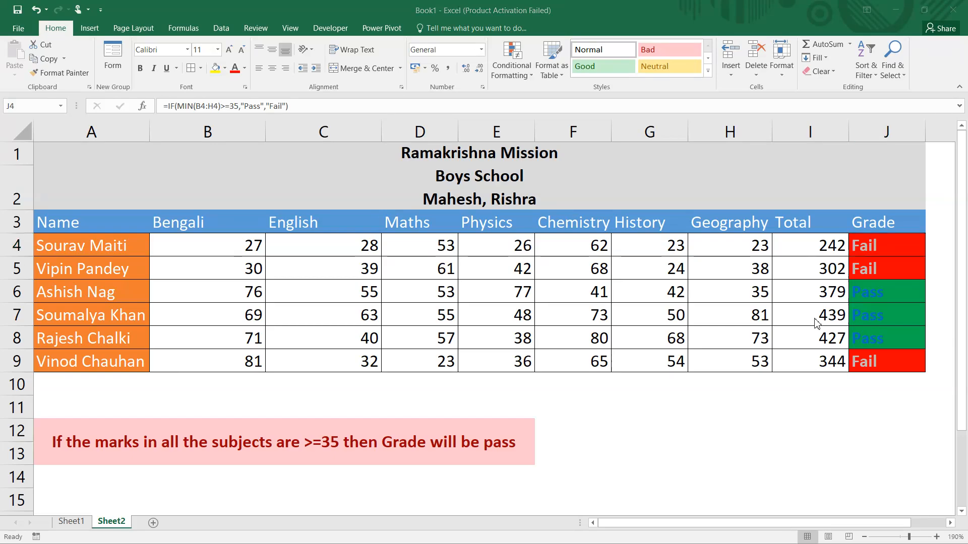
pyautogui.press('super')
pyautogui.click(444, 526)
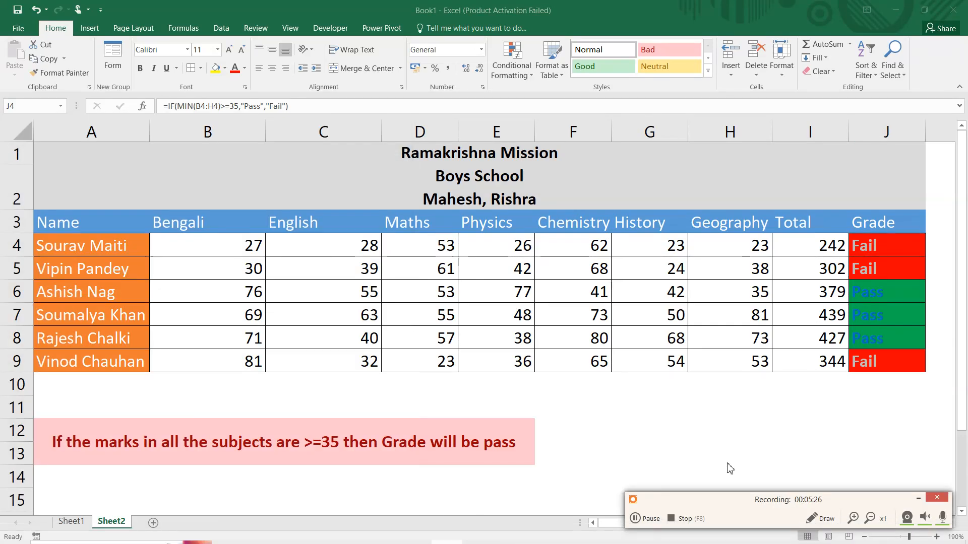